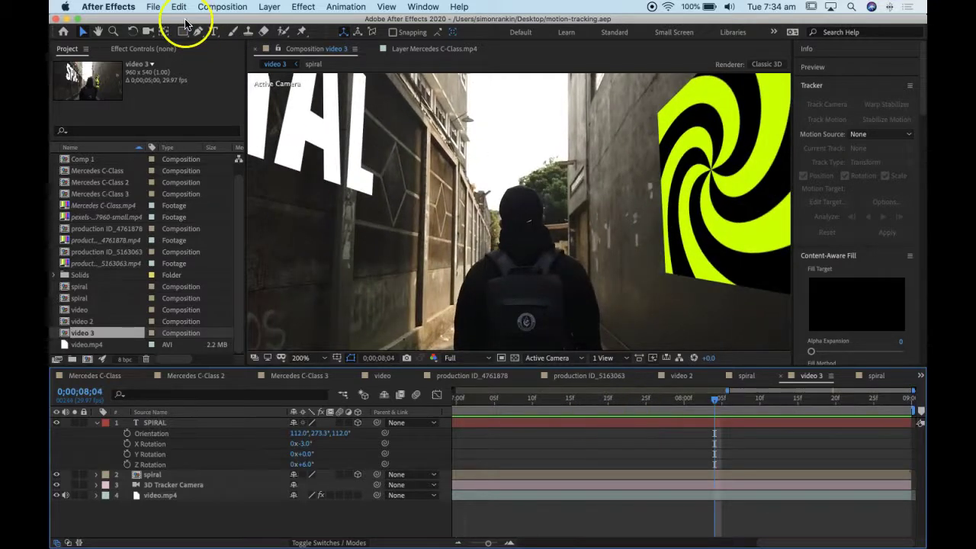
Step: Start a new, empty project
{"action": "left_click", "coordinate": [154, 7]}
{"action": "mouse_move", "coordinate": [161, 21]}
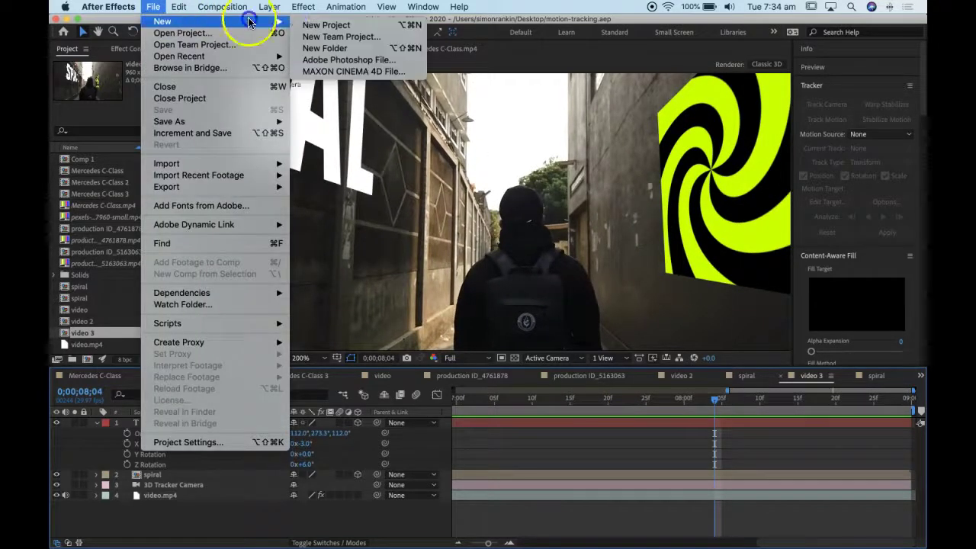
{"action": "left_click", "coordinate": [324, 27]}
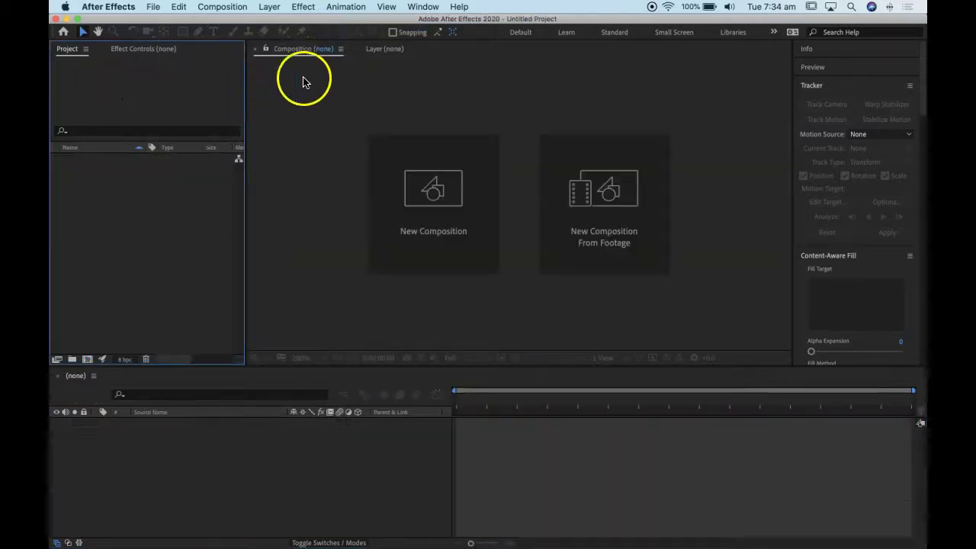
Step: Import video.mp4 from the Desktop as footage and create a new composition from it
{"action": "left_click", "coordinate": [153, 7]}
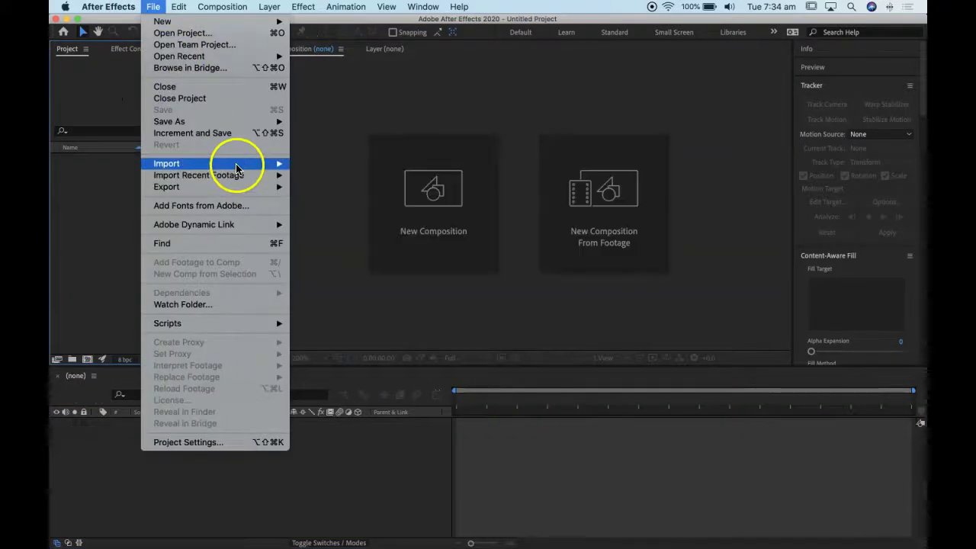
{"action": "mouse_move", "coordinate": [239, 163]}
{"action": "left_click", "coordinate": [340, 164]}
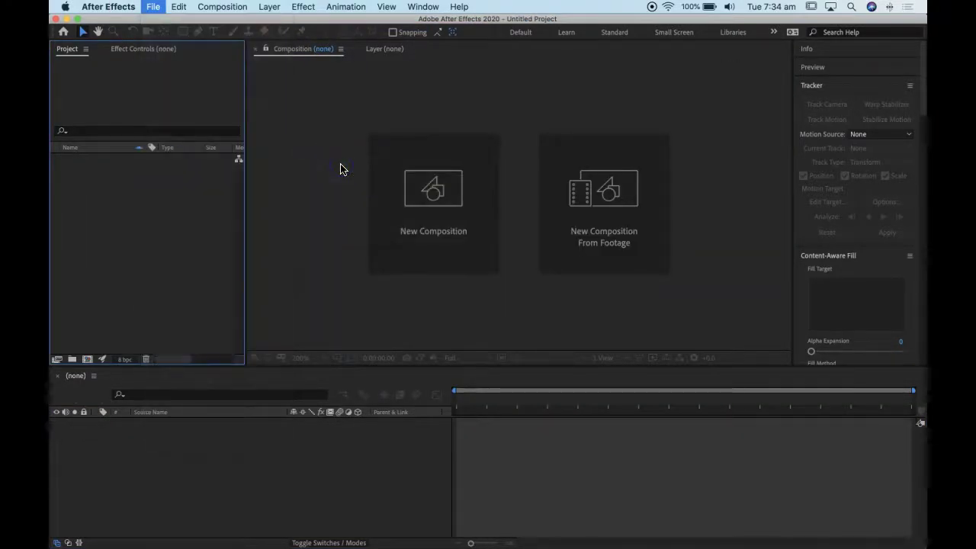
{"action": "left_click", "coordinate": [324, 104]}
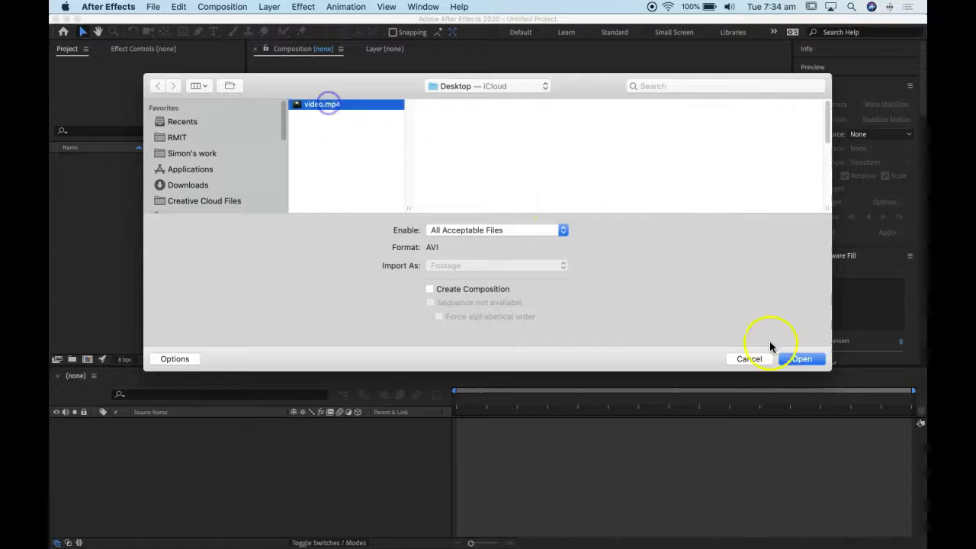
{"action": "left_click", "coordinate": [801, 358]}
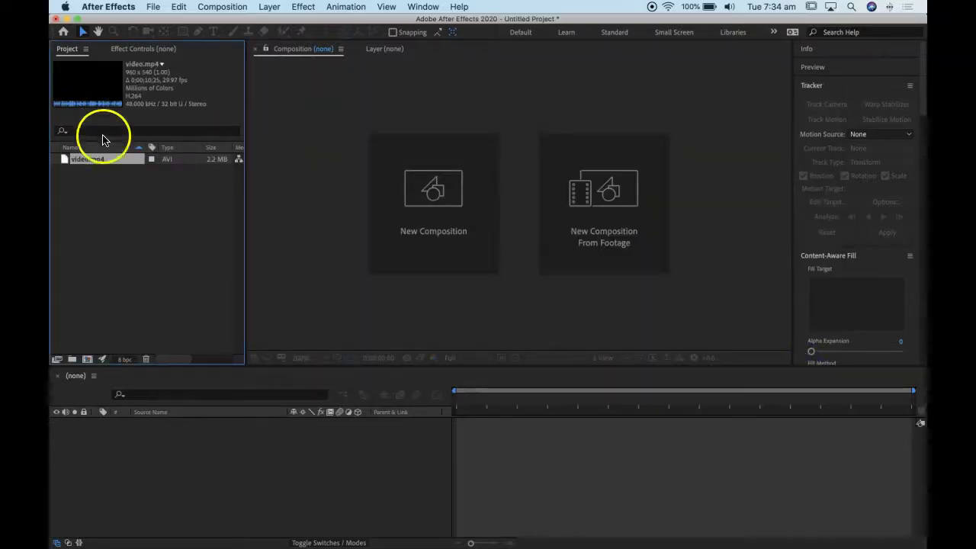
{"action": "left_click", "coordinate": [74, 165]}
{"action": "left_click_drag", "start_coordinate": [73, 164], "coordinate": [88, 360]}
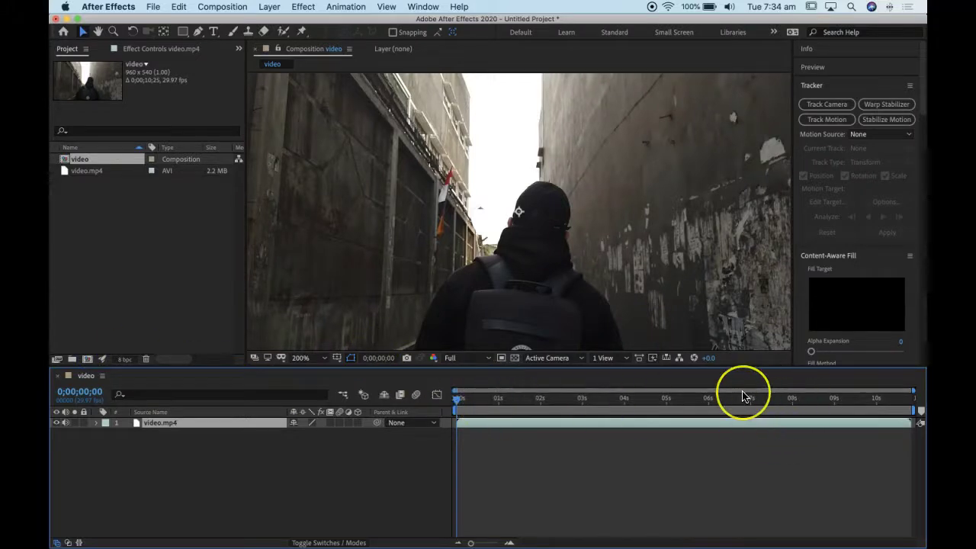
Step: Set the work area from 4 to 8 seconds and trim the composition to it
{"action": "left_click_drag", "start_coordinate": [720, 399], "coordinate": [624, 429]}
{"action": "left_click_drag", "start_coordinate": [471, 410], "coordinate": [618, 426]}
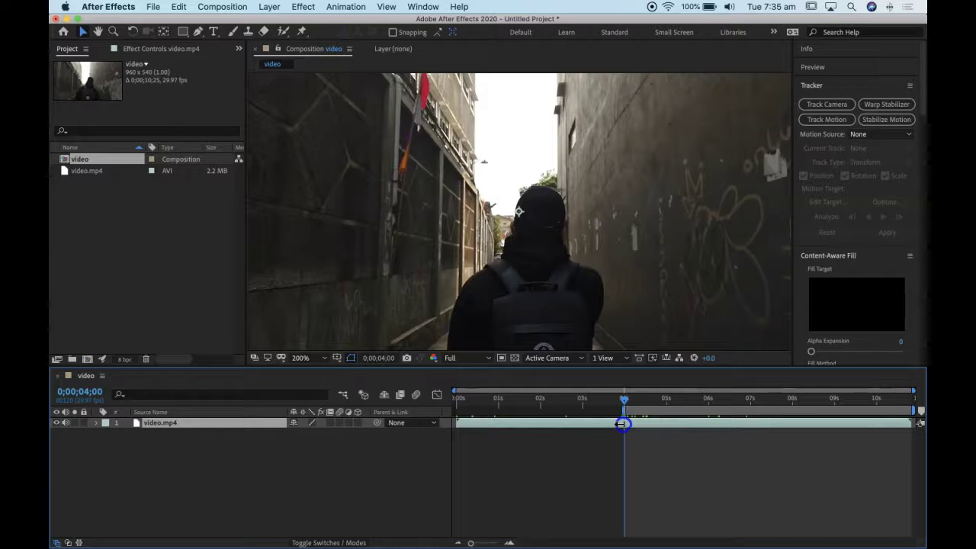
{"action": "left_click_drag", "start_coordinate": [626, 404], "coordinate": [793, 420]}
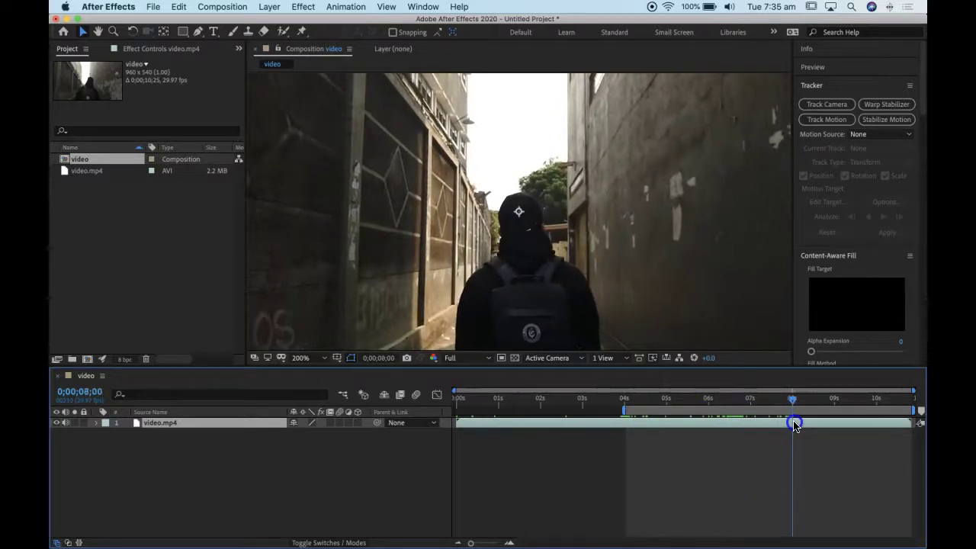
{"action": "left_click_drag", "start_coordinate": [917, 411], "coordinate": [808, 410]}
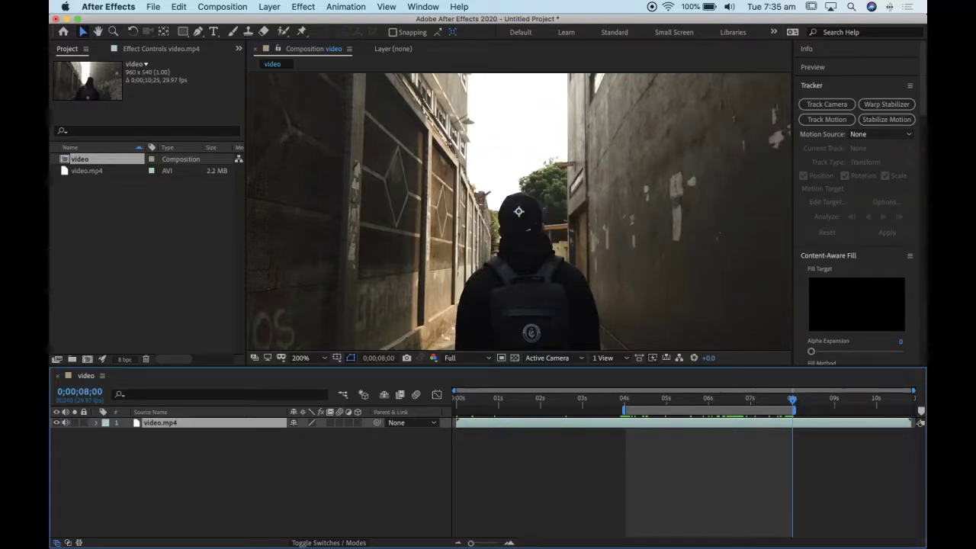
{"action": "left_click", "coordinate": [222, 7]}
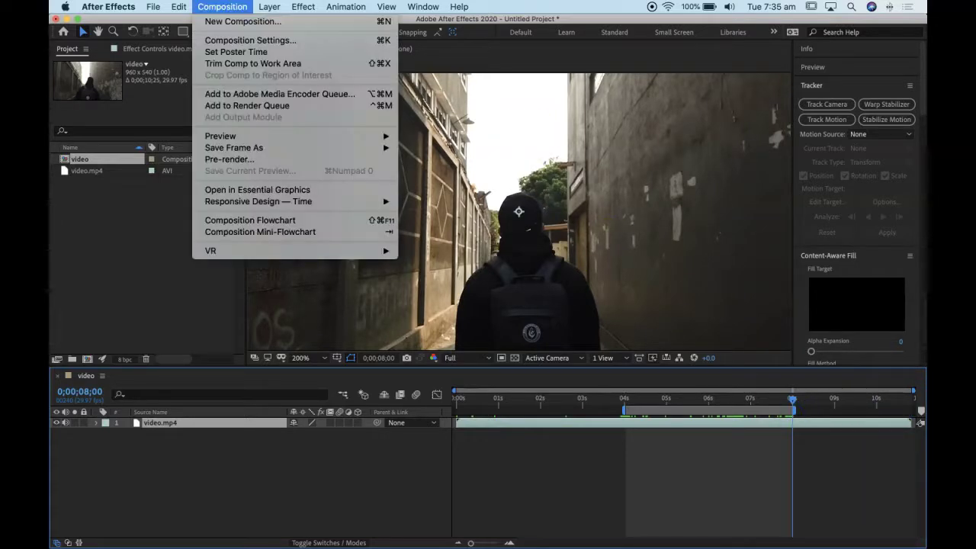
{"action": "left_click", "coordinate": [257, 70]}
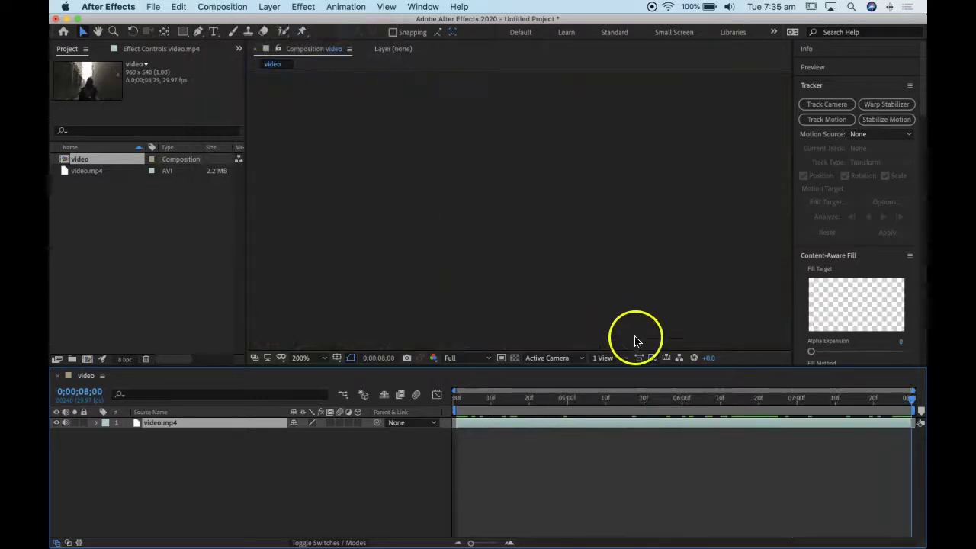
Step: Play back the trimmed composition to review the shot
{"action": "left_click", "coordinate": [643, 398]}
{"action": "key", "text": "space"}
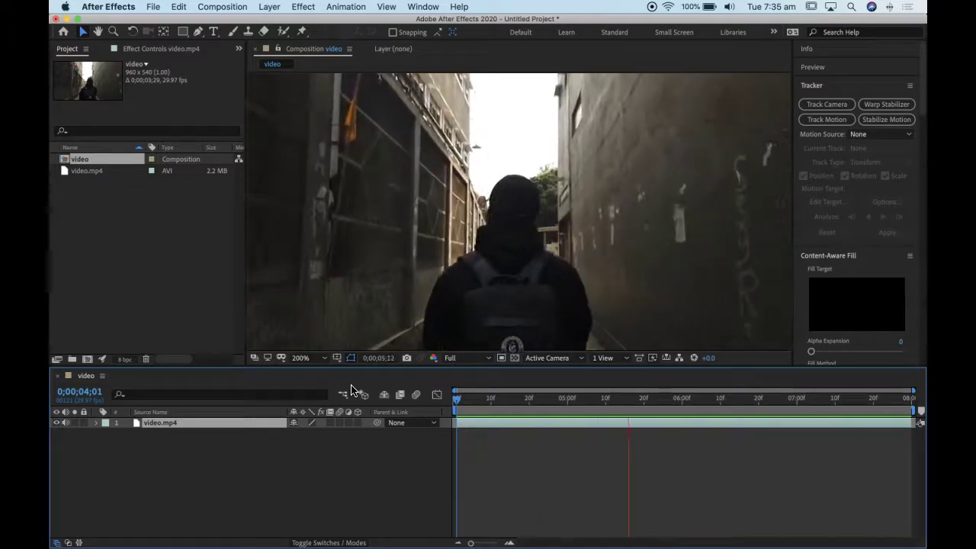
{"action": "left_click", "coordinate": [563, 115]}
Step: Return to the first frame and run Track Camera on the video.mp4 layer
{"action": "left_click", "coordinate": [434, 7]}
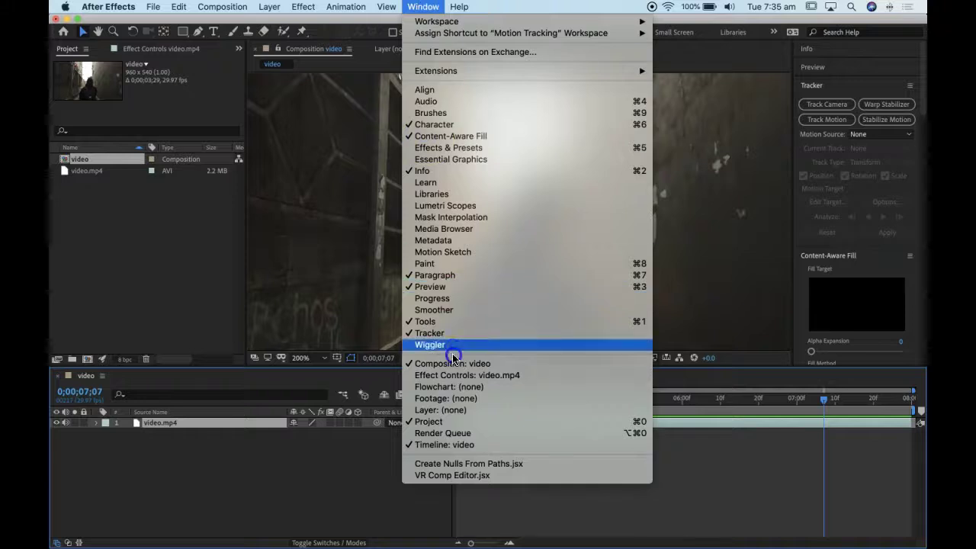
{"action": "left_click", "coordinate": [488, 340]}
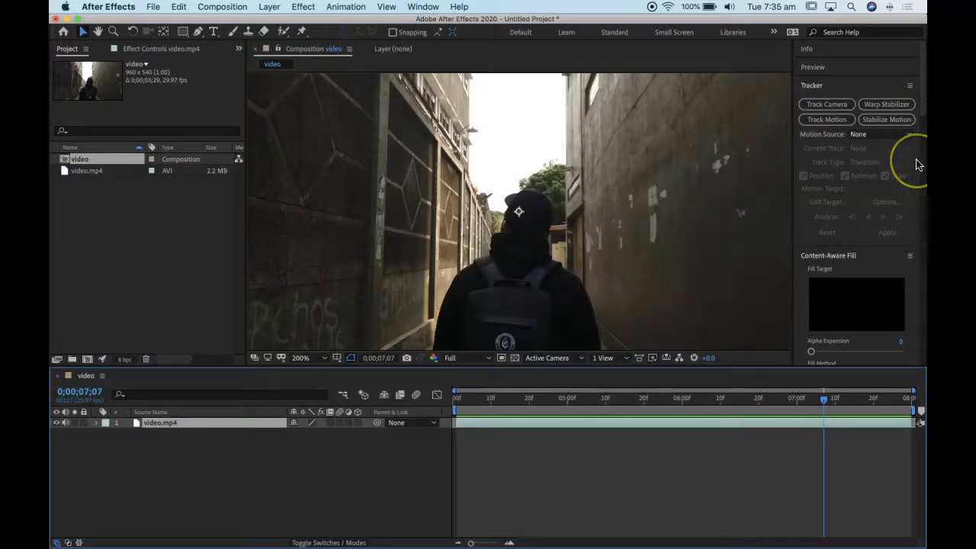
{"action": "left_click", "coordinate": [843, 107]}
{"action": "left_click_drag", "start_coordinate": [827, 399], "coordinate": [442, 408]}
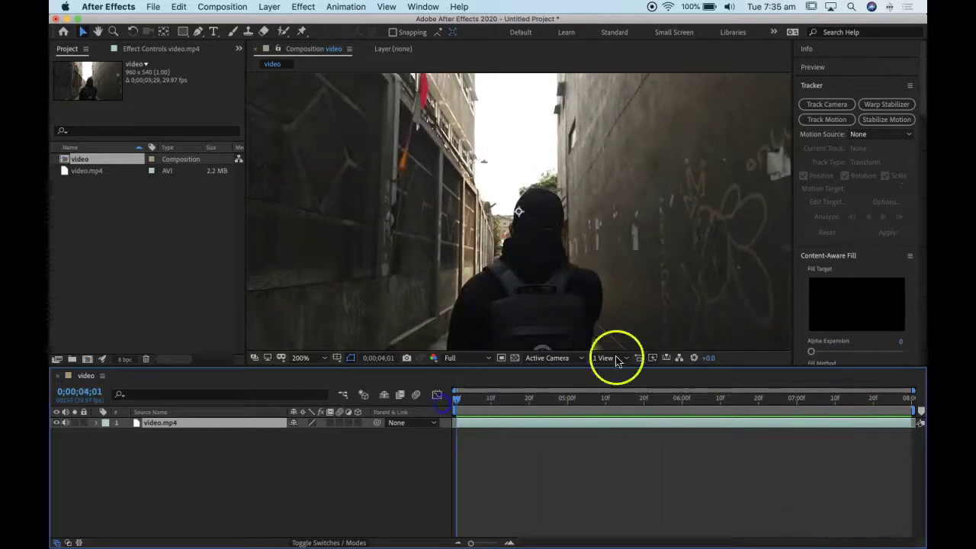
{"action": "left_click", "coordinate": [823, 111]}
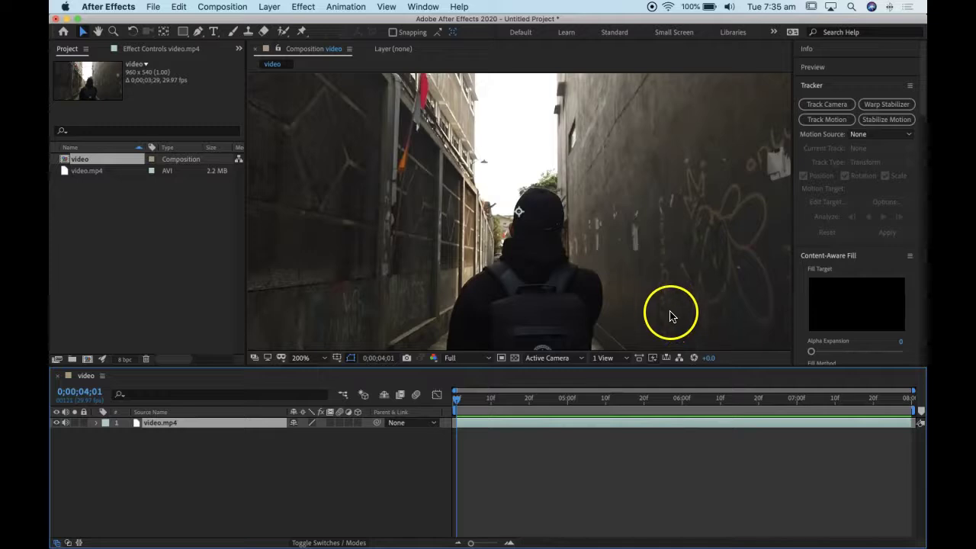
{"action": "left_click", "coordinate": [824, 105]}
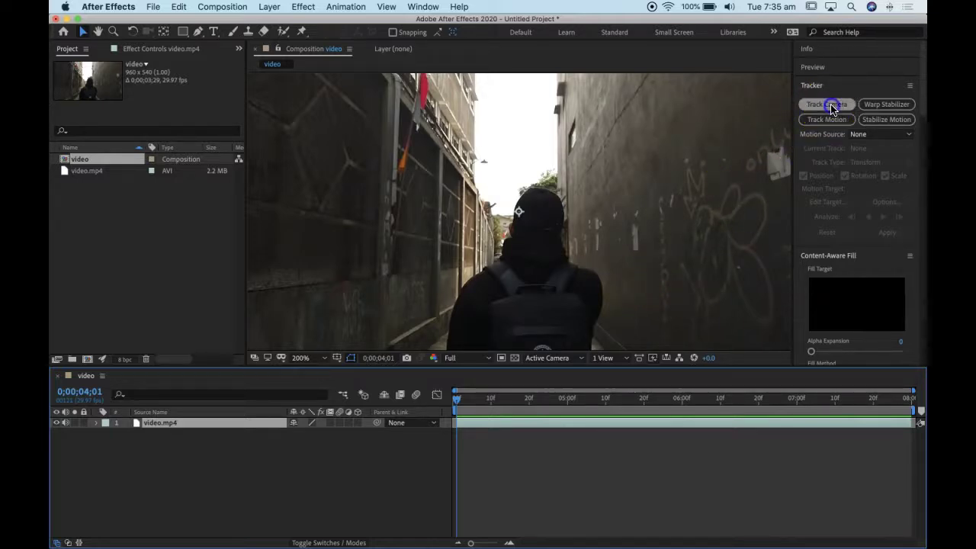
{"action": "left_click", "coordinate": [831, 106]}
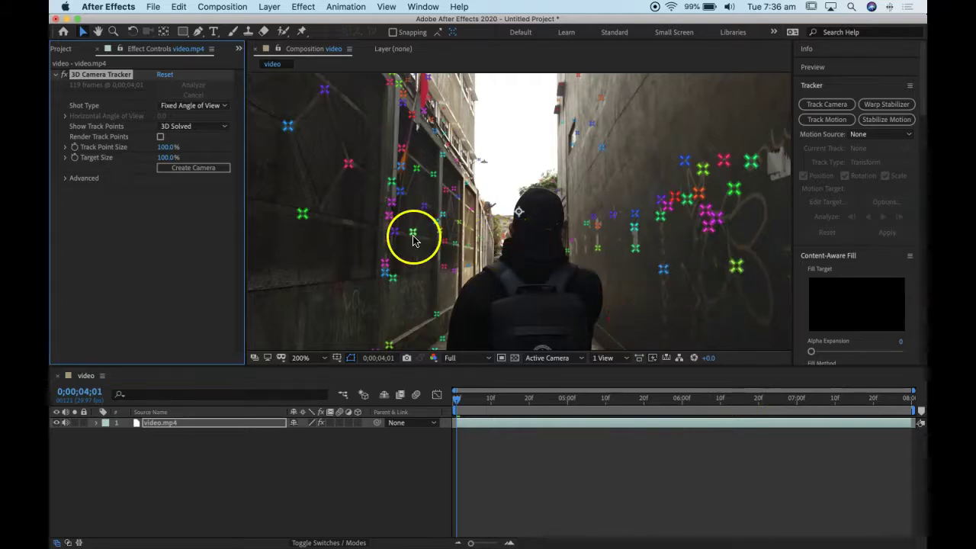
Step: Check the solved track points over the clip and set the 3D Camera Tracker's Track Point Size to 101%
{"action": "left_click_drag", "start_coordinate": [471, 402], "coordinate": [444, 399]}
{"action": "left_click", "coordinate": [679, 239]}
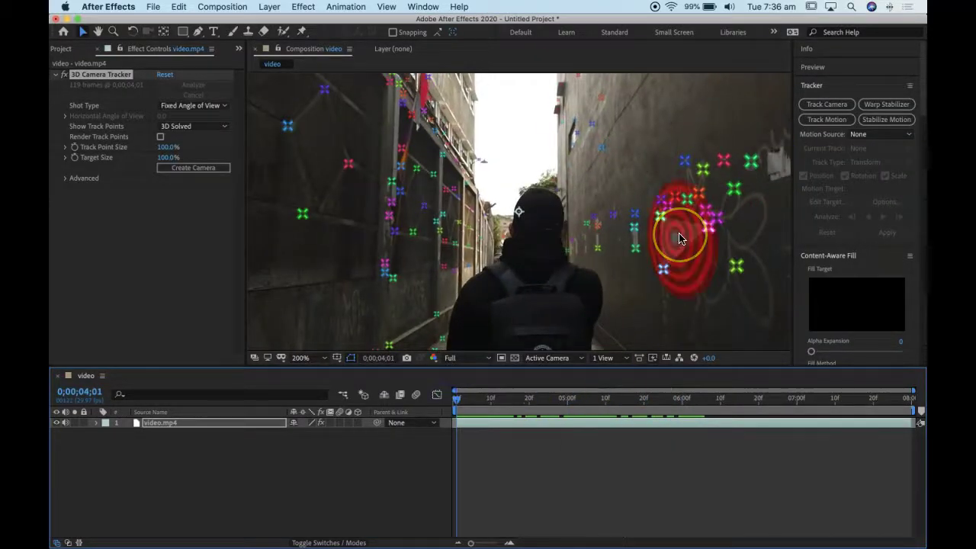
{"action": "mouse_move", "coordinate": [169, 148]}
{"action": "left_mouse_down"}
{"action": "mouse_move", "coordinate": [196, 150]}
{"action": "mouse_move", "coordinate": [168, 151]}
{"action": "left_mouse_up"}
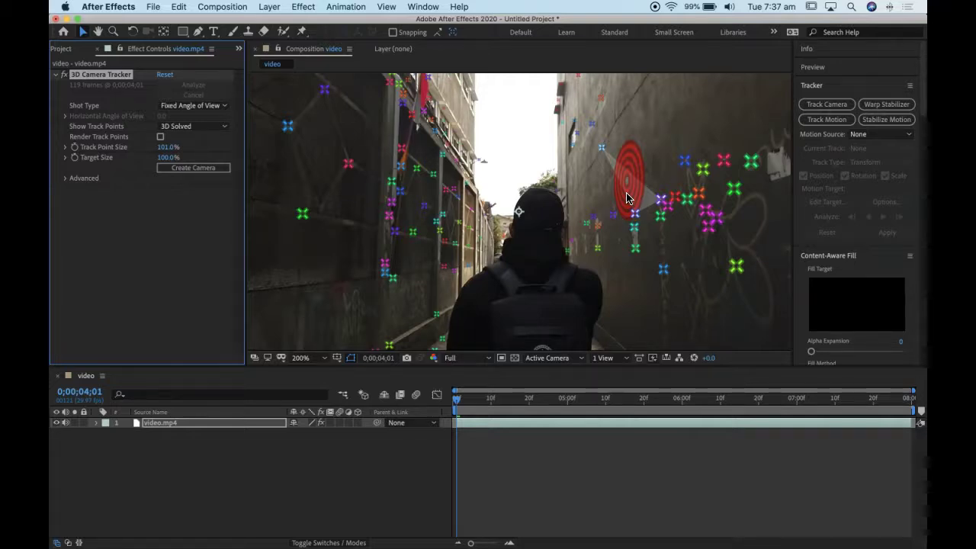
Step: Select three track points whose target lies flat on the alley's right wall, create text and a camera there, and check the motion
{"action": "left_click", "coordinate": [627, 198]}
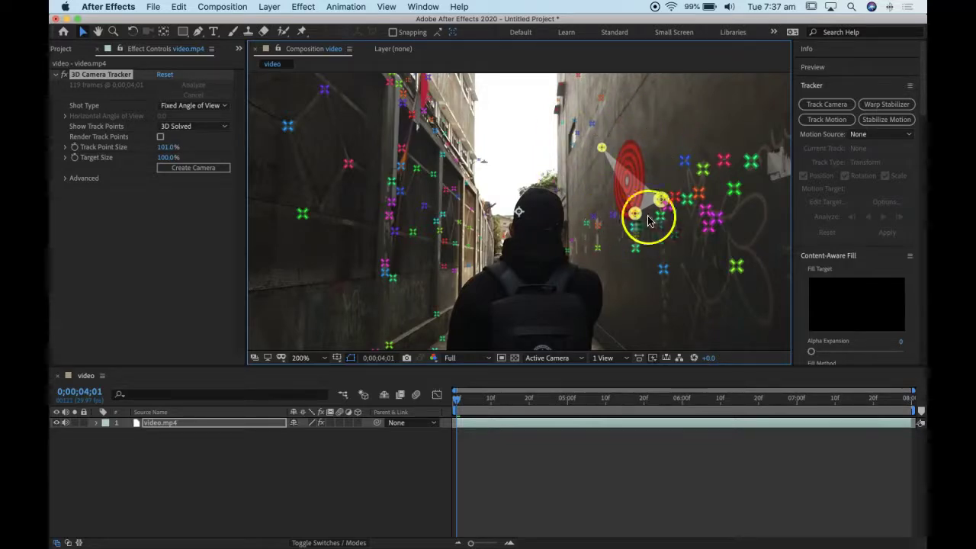
{"action": "left_click", "coordinate": [658, 187]}
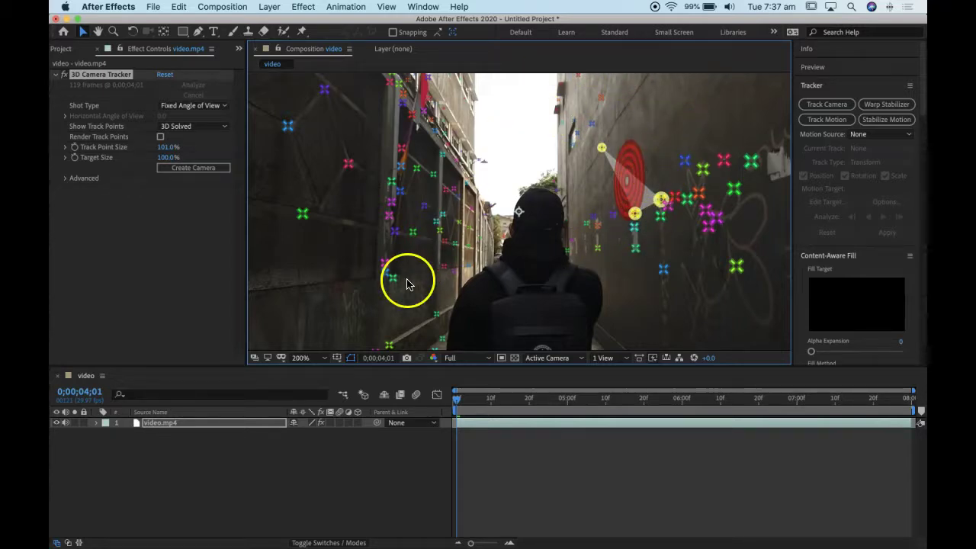
{"action": "left_click", "coordinate": [349, 359]}
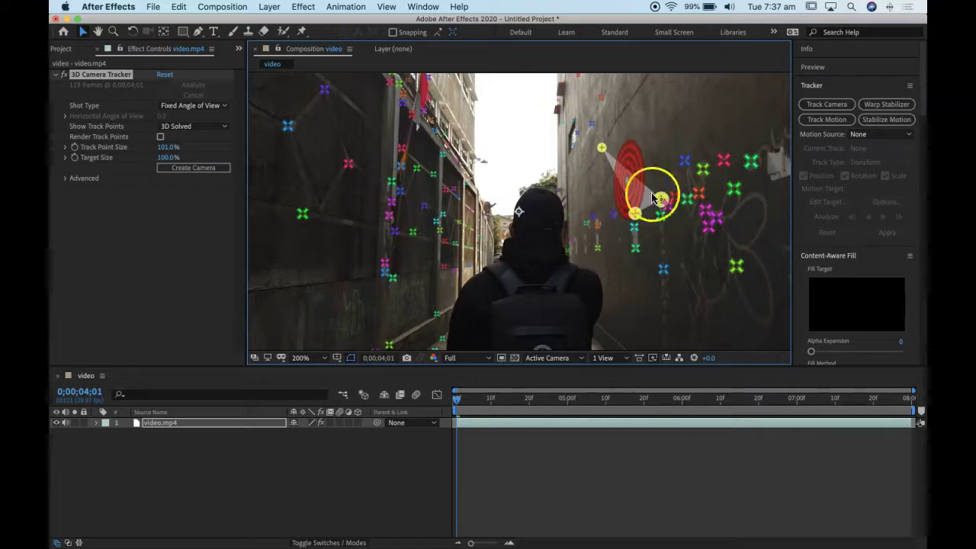
{"action": "left_click_drag", "start_coordinate": [646, 189], "coordinate": [628, 186]}
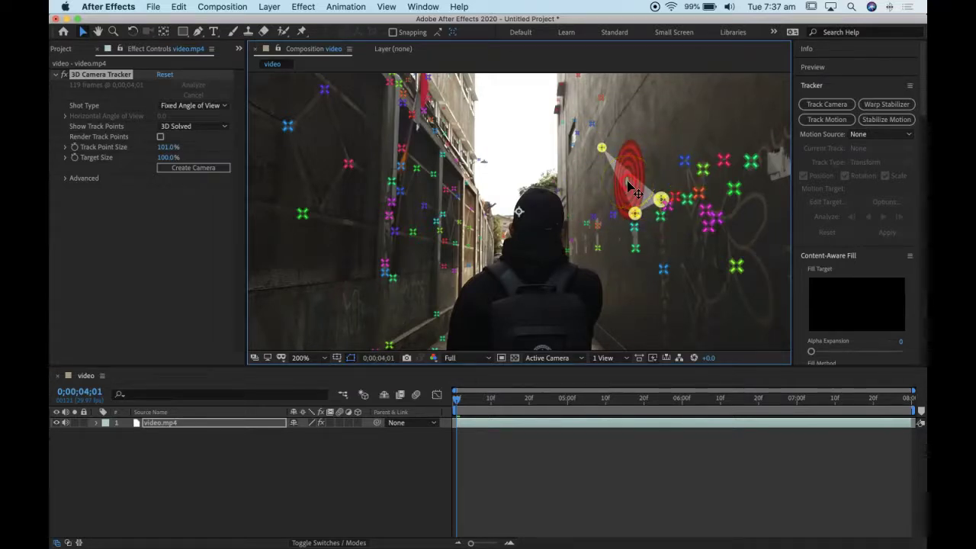
{"action": "right_click", "coordinate": [628, 186]}
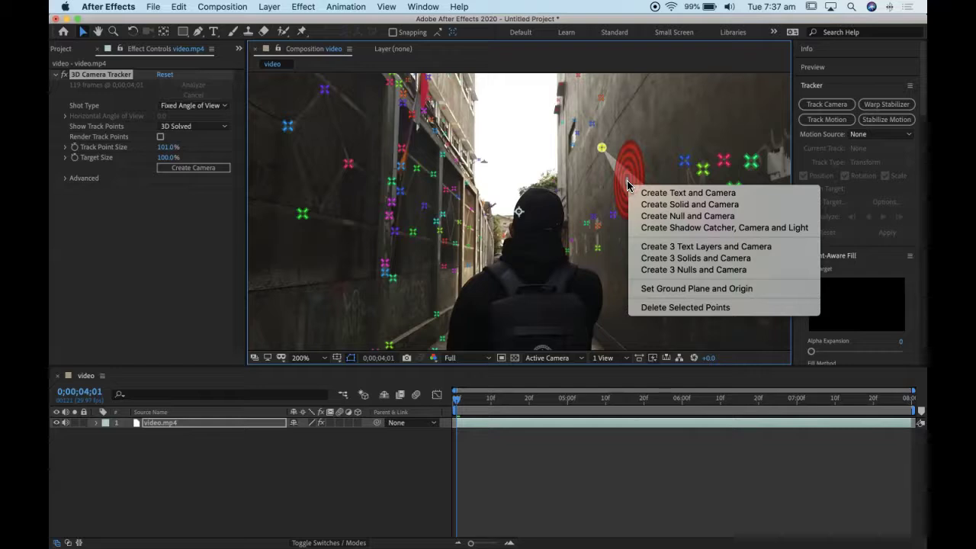
{"action": "left_click", "coordinate": [688, 194]}
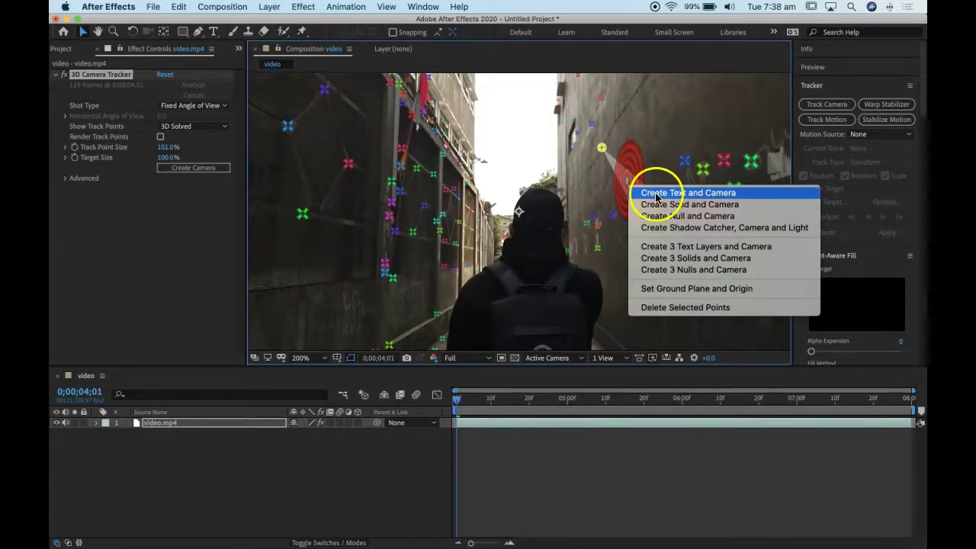
{"action": "left_click", "coordinate": [710, 196]}
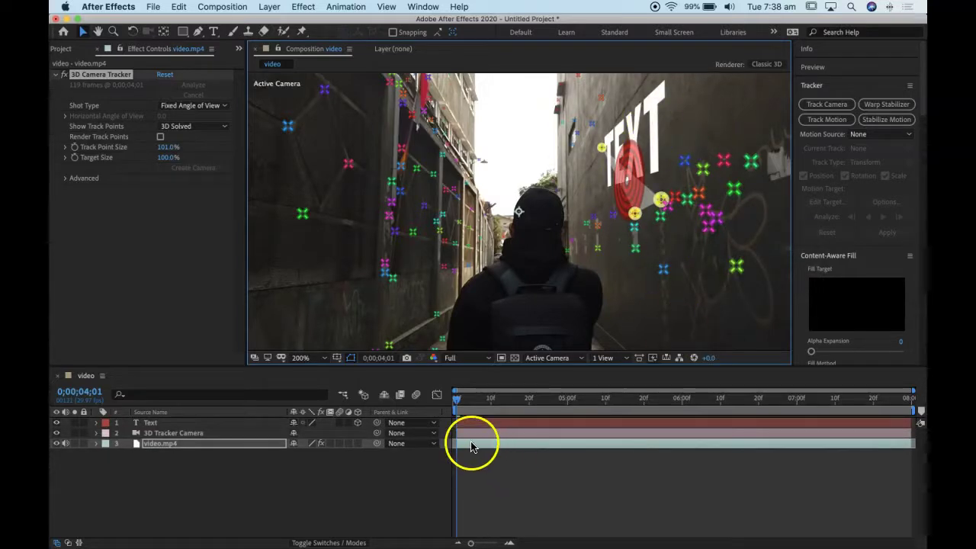
{"action": "mouse_move", "coordinate": [470, 399]}
{"action": "left_mouse_down"}
{"action": "mouse_move", "coordinate": [802, 399]}
{"action": "mouse_move", "coordinate": [453, 401]}
{"action": "mouse_move", "coordinate": [863, 395]}
{"action": "mouse_move", "coordinate": [426, 408]}
{"action": "mouse_move", "coordinate": [719, 398]}
{"action": "mouse_move", "coordinate": [493, 398]}
{"action": "mouse_move", "coordinate": [547, 404]}
{"action": "mouse_move", "coordinate": [702, 398]}
{"action": "mouse_move", "coordinate": [455, 393]}
{"action": "left_mouse_up"}
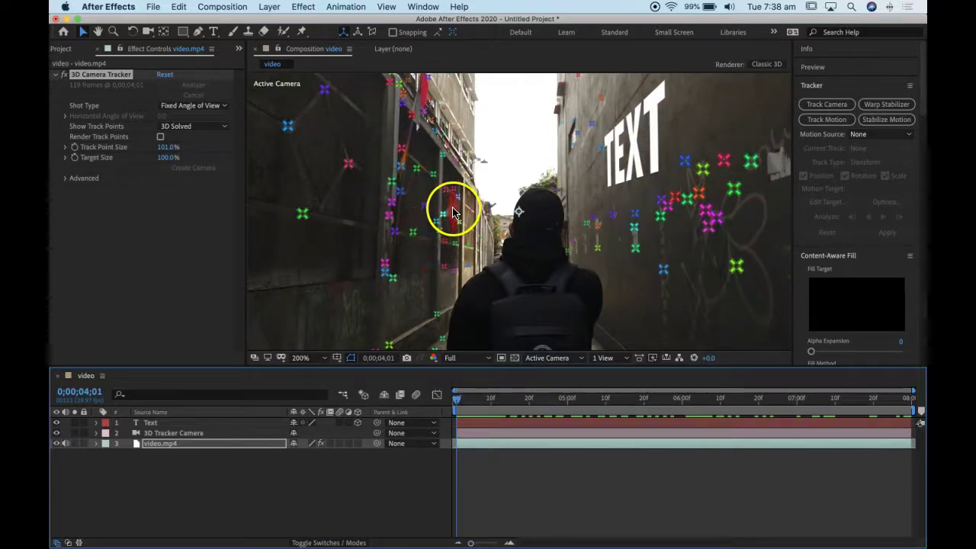
Step: At 0;00;05;11, create a solid from three track points on the alley's left wall, and check it back to the first frame
{"action": "left_click_drag", "start_coordinate": [504, 399], "coordinate": [667, 399]}
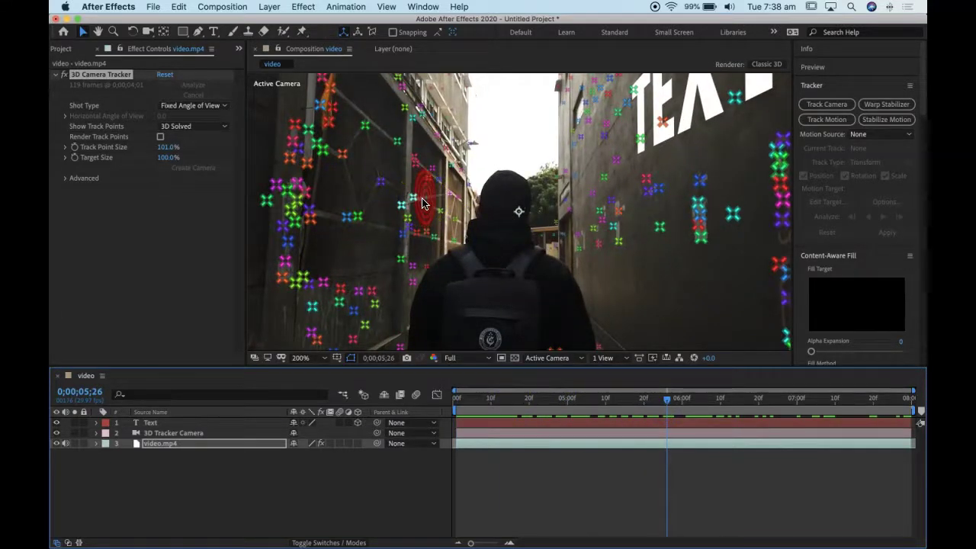
{"action": "left_click_drag", "start_coordinate": [669, 407], "coordinate": [625, 397]}
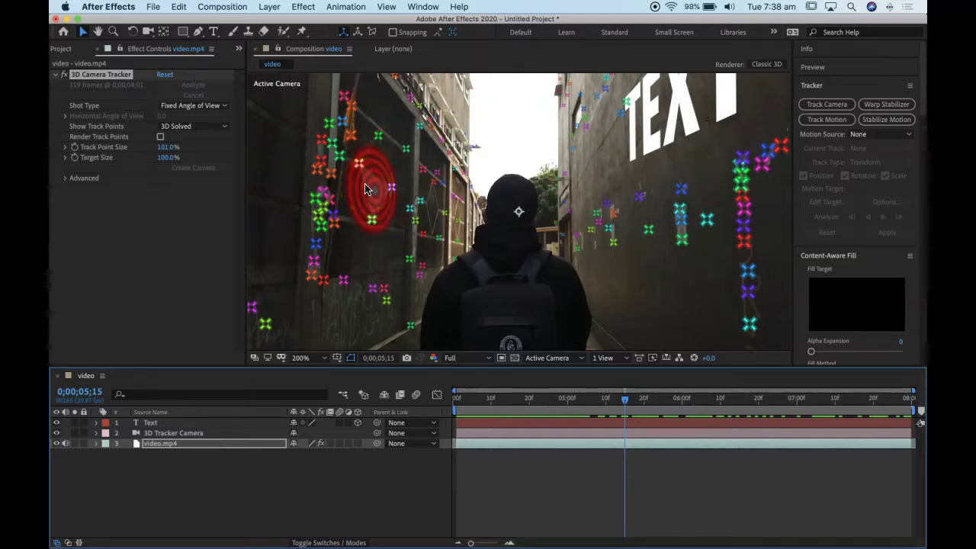
{"action": "mouse_move", "coordinate": [624, 398]}
{"action": "left_mouse_down"}
{"action": "mouse_move", "coordinate": [614, 402]}
{"action": "mouse_move", "coordinate": [817, 408]}
{"action": "mouse_move", "coordinate": [501, 403]}
{"action": "mouse_move", "coordinate": [609, 402]}
{"action": "left_mouse_up"}
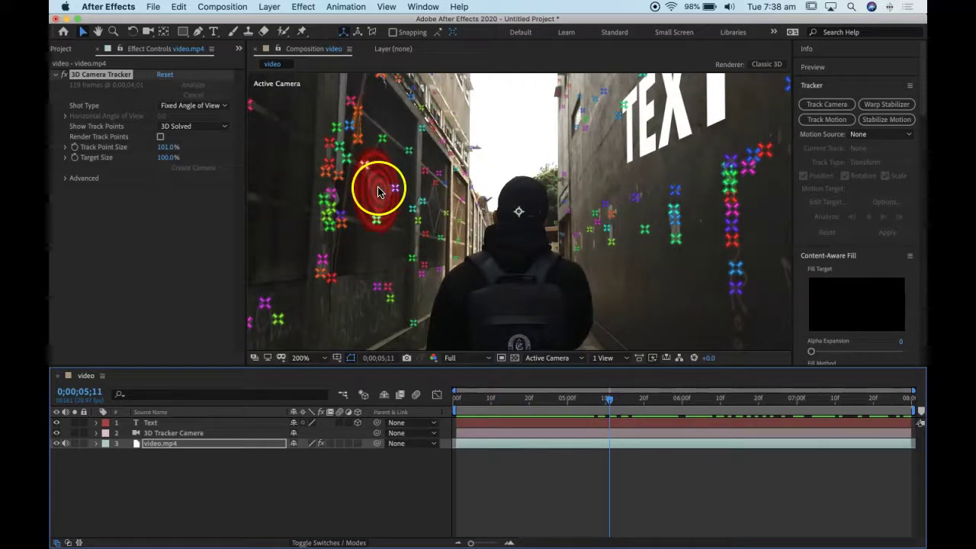
{"action": "left_click", "coordinate": [379, 192]}
{"action": "right_click", "coordinate": [379, 192]}
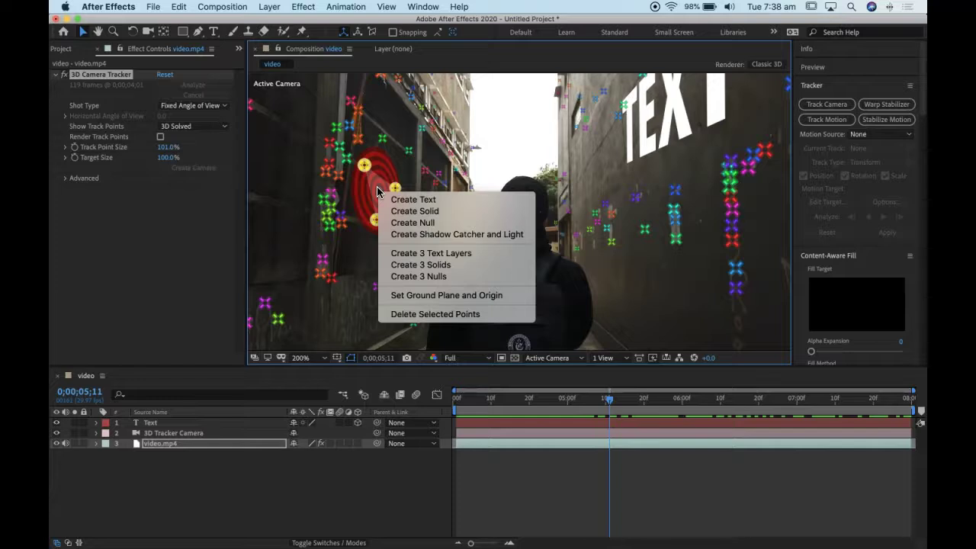
{"action": "left_click", "coordinate": [418, 218]}
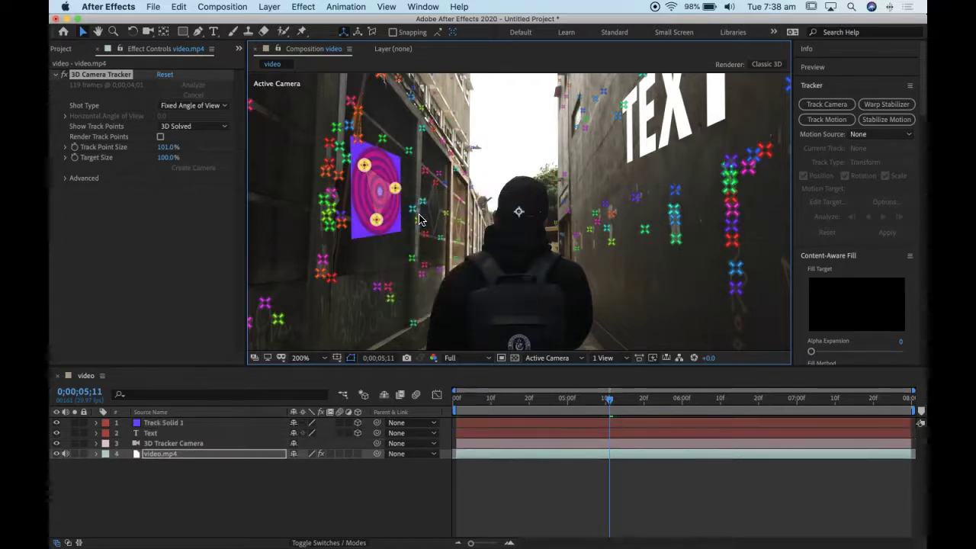
{"action": "left_click", "coordinate": [634, 489]}
{"action": "left_click_drag", "start_coordinate": [600, 405], "coordinate": [455, 390]}
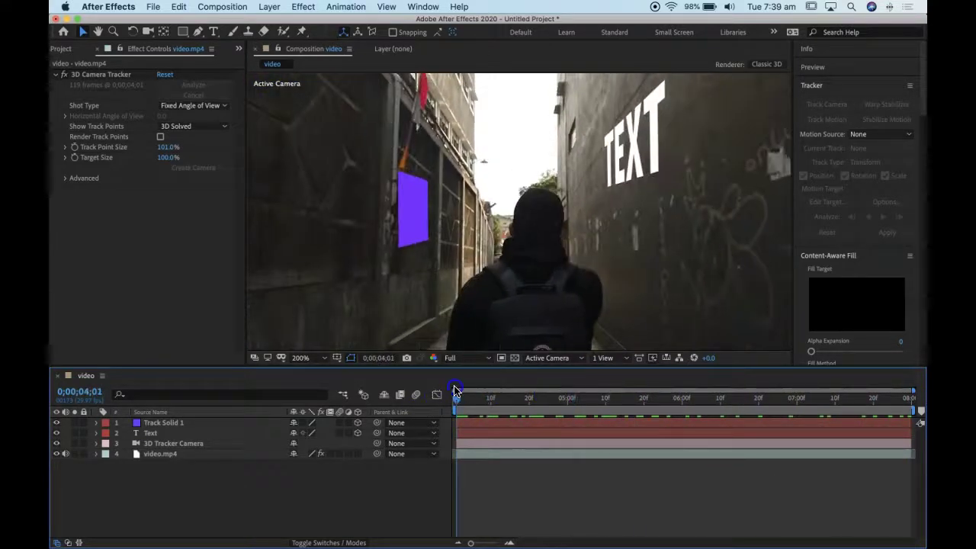
Step: Lower the Text layer on the alley's right wall to Position 1209.1, 353.9, 1343.9 at the first frame
{"action": "left_click", "coordinate": [176, 434]}
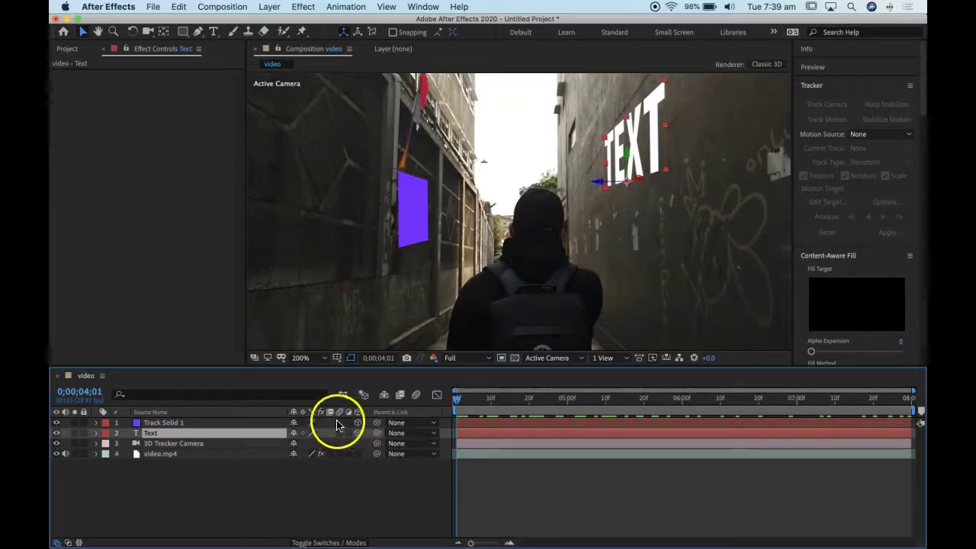
{"action": "left_click", "coordinate": [158, 443]}
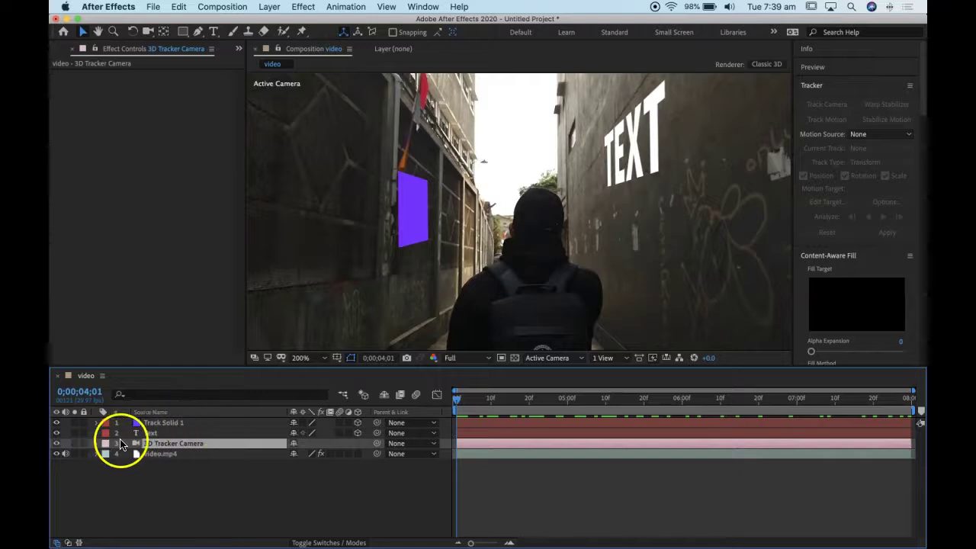
{"action": "left_click", "coordinate": [151, 433]}
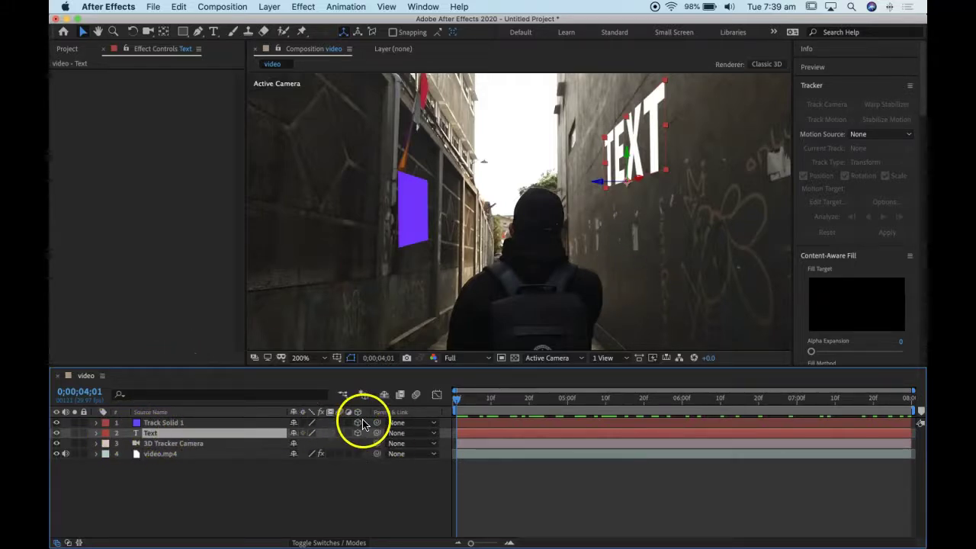
{"action": "key", "text": "r"}
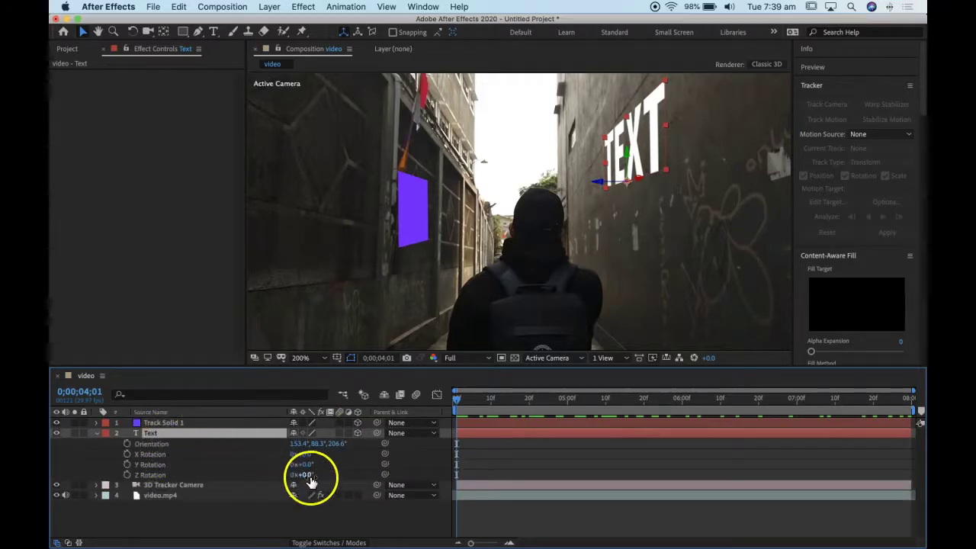
{"action": "left_click_drag", "start_coordinate": [306, 479], "coordinate": [488, 448]}
{"action": "key", "text": "p"}
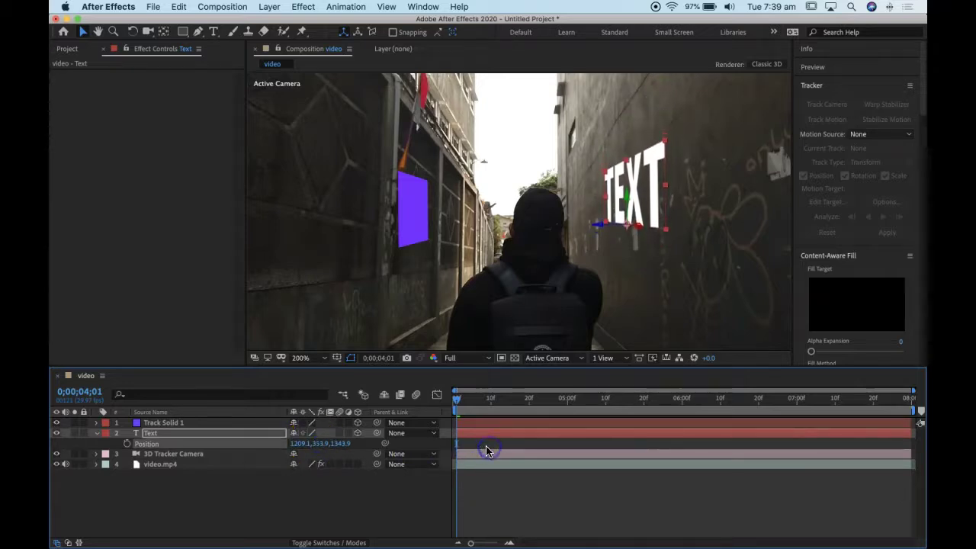
Step: Set the Text layer's Z Rotation to -4°, checking its alignment with the wall at 0;00;05;22 and back at the first frame
{"action": "key", "text": "r"}
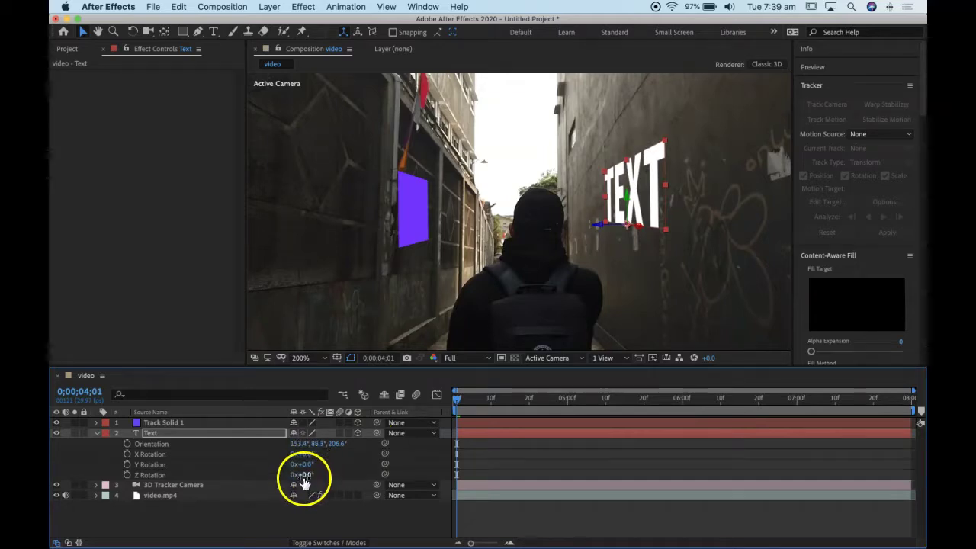
{"action": "left_click_drag", "start_coordinate": [305, 478], "coordinate": [303, 474]}
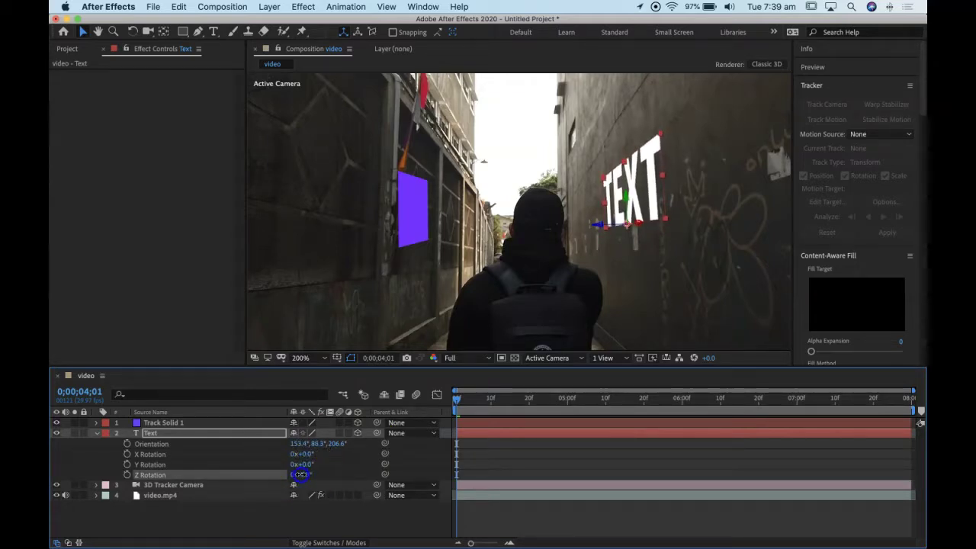
{"action": "left_click_drag", "start_coordinate": [475, 405], "coordinate": [651, 408]}
{"action": "left_click_drag", "start_coordinate": [312, 475], "coordinate": [306, 472]}
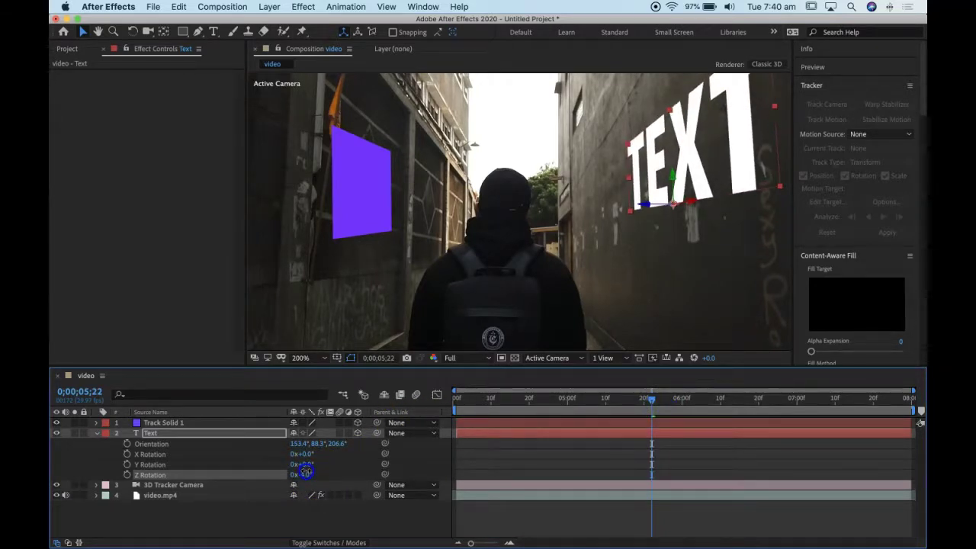
{"action": "left_click_drag", "start_coordinate": [652, 406], "coordinate": [398, 404]}
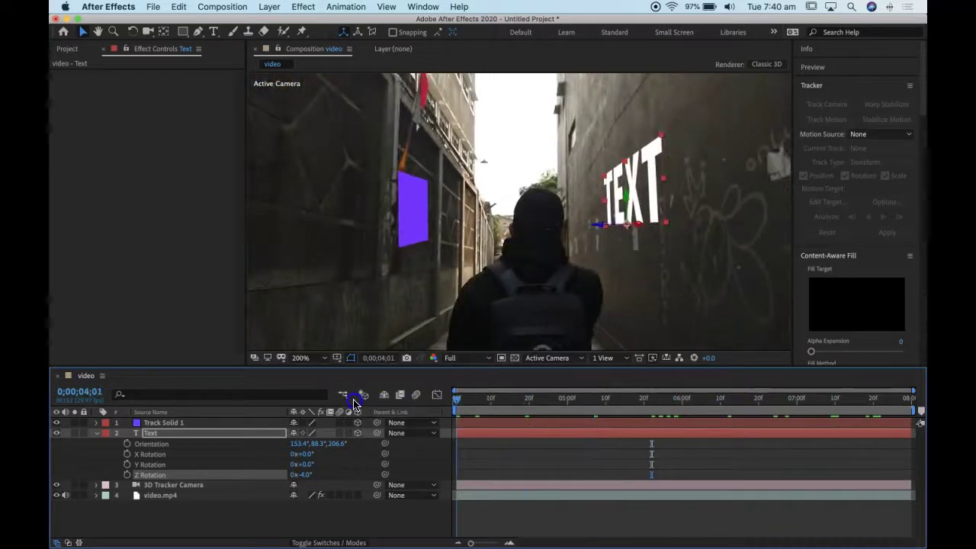
Step: Replace the wall text's wording with "Spiral"
{"action": "left_click", "coordinate": [137, 436]}
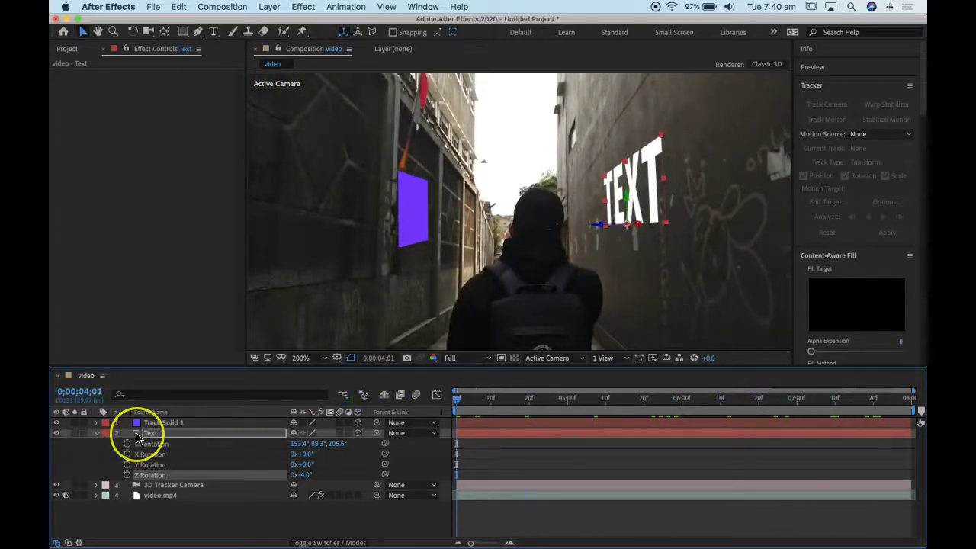
{"action": "double_click", "coordinate": [138, 436]}
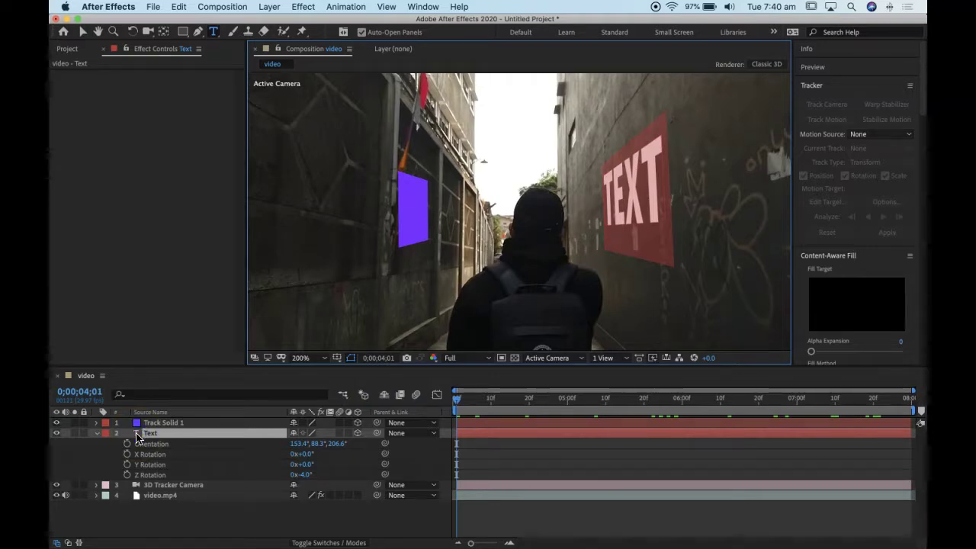
{"action": "type", "text": "Spri"}
{"action": "key", "text": "BackSpace"}
{"action": "key", "text": "BackSpace"}
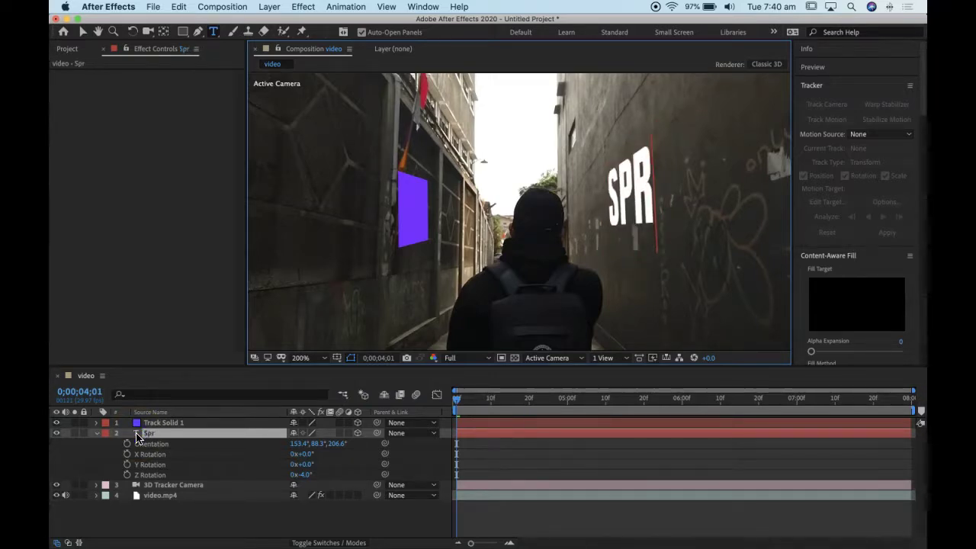
{"action": "type", "text": "iral"}
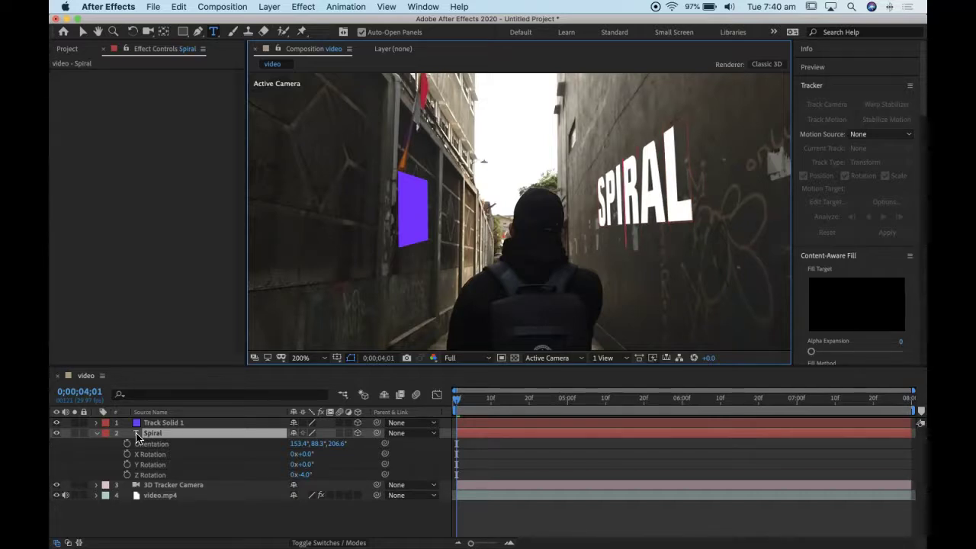
{"action": "left_click_drag", "start_coordinate": [125, 516], "coordinate": [456, 467]}
Step: Play the shot from the first frame to check how the Spiral text follows the wall, then return to the start
{"action": "mouse_move", "coordinate": [458, 398]}
{"action": "left_mouse_down"}
{"action": "mouse_move", "coordinate": [788, 398]}
{"action": "mouse_move", "coordinate": [900, 414]}
{"action": "mouse_move", "coordinate": [427, 414]}
{"action": "mouse_move", "coordinate": [562, 405]}
{"action": "mouse_move", "coordinate": [459, 399]}
{"action": "left_mouse_up"}
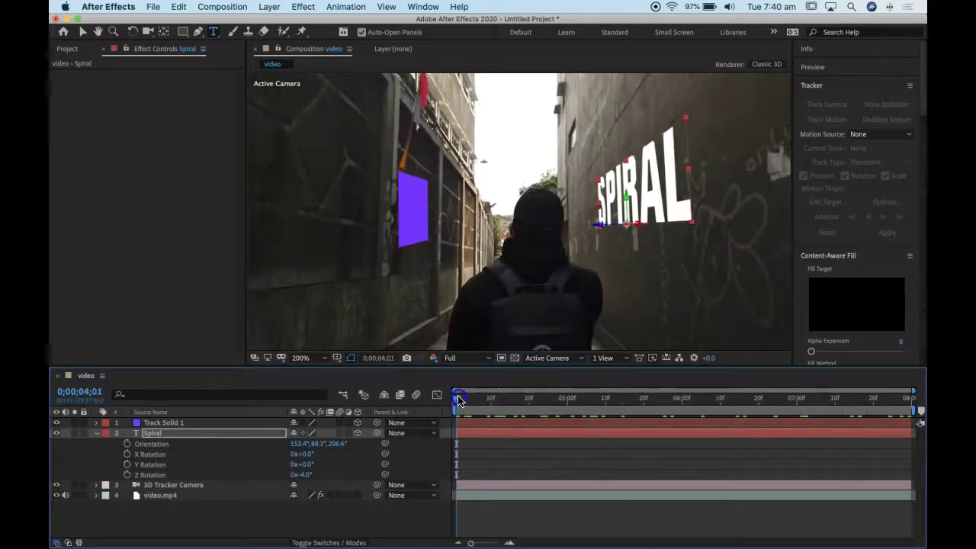
{"action": "left_click", "coordinate": [479, 450]}
{"action": "key", "text": "space"}
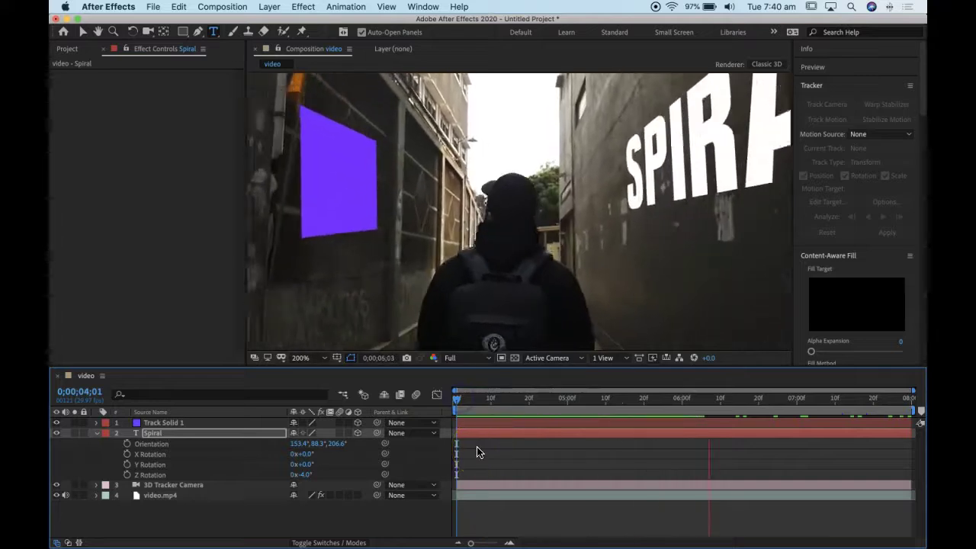
{"action": "left_click_drag", "start_coordinate": [477, 450], "coordinate": [448, 403]}
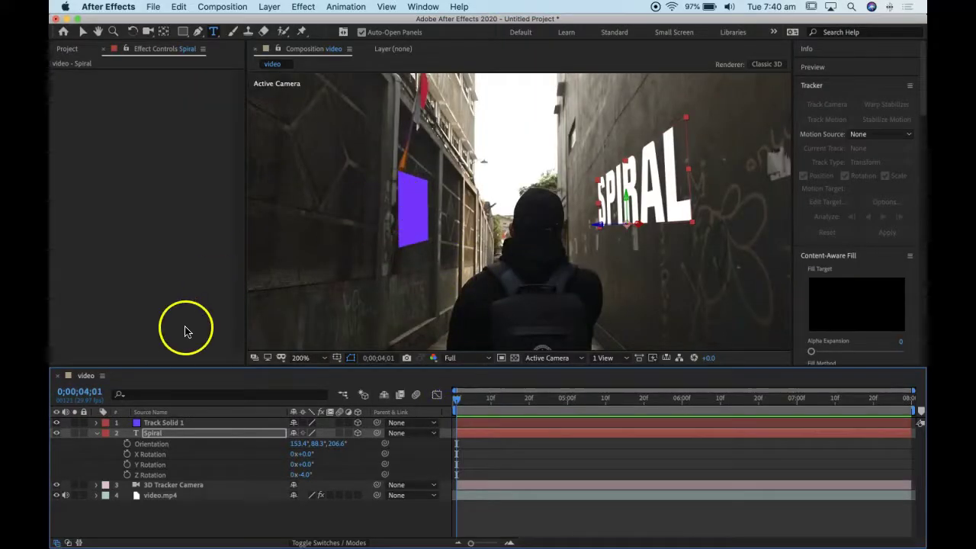
Step: Rotate Track Solid 1 on the left wall to a Z Rotation of 10° and an X Rotation of -2°
{"action": "left_click", "coordinate": [97, 434]}
{"action": "left_click", "coordinate": [155, 423]}
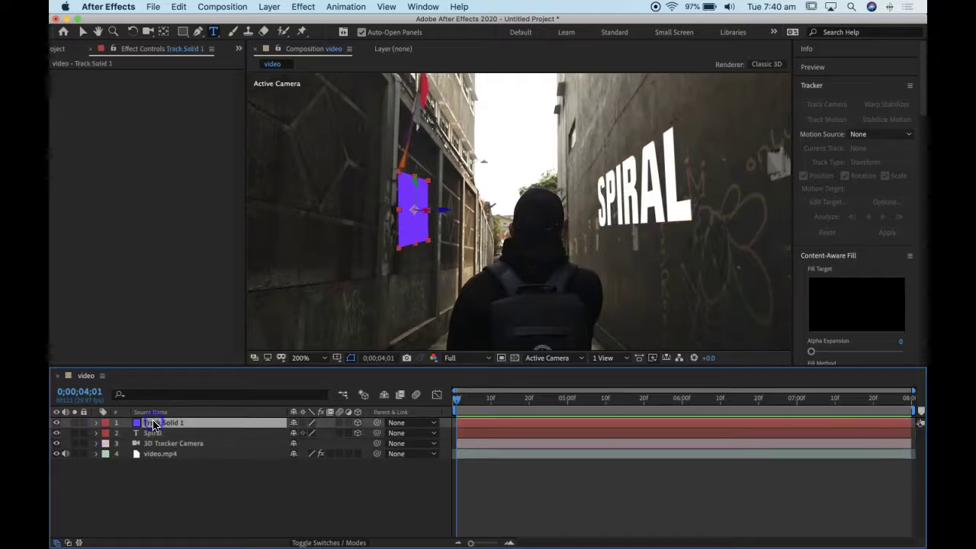
{"action": "key", "text": "r"}
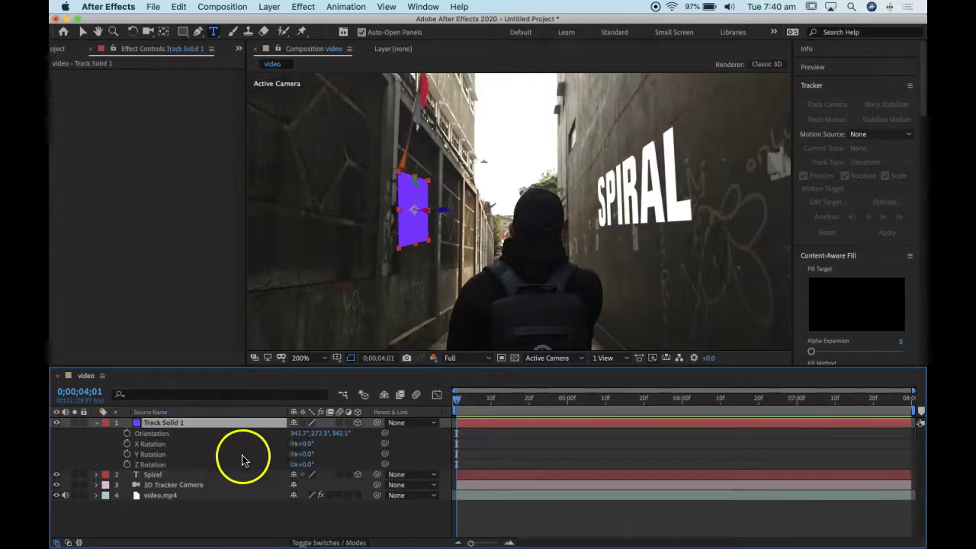
{"action": "left_click", "coordinate": [315, 464]}
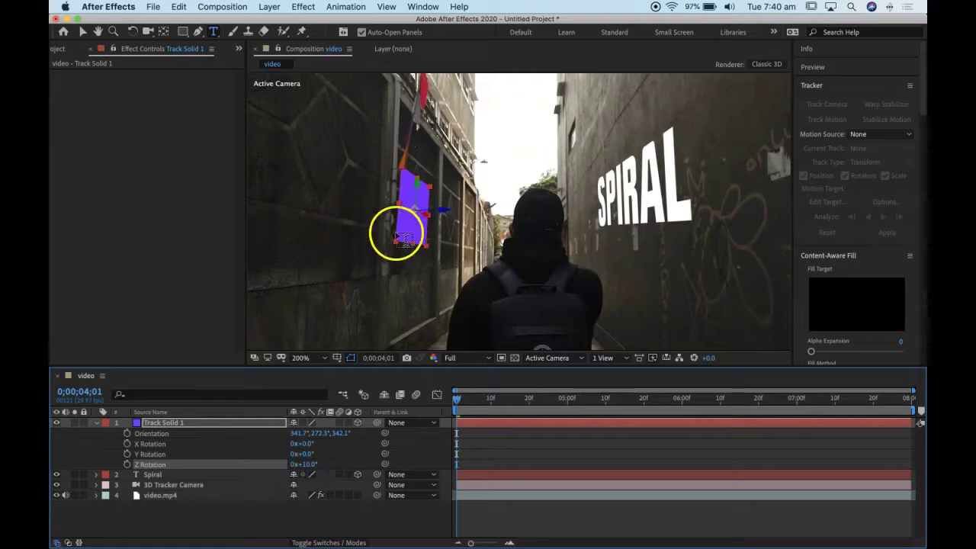
{"action": "left_click", "coordinate": [81, 33]}
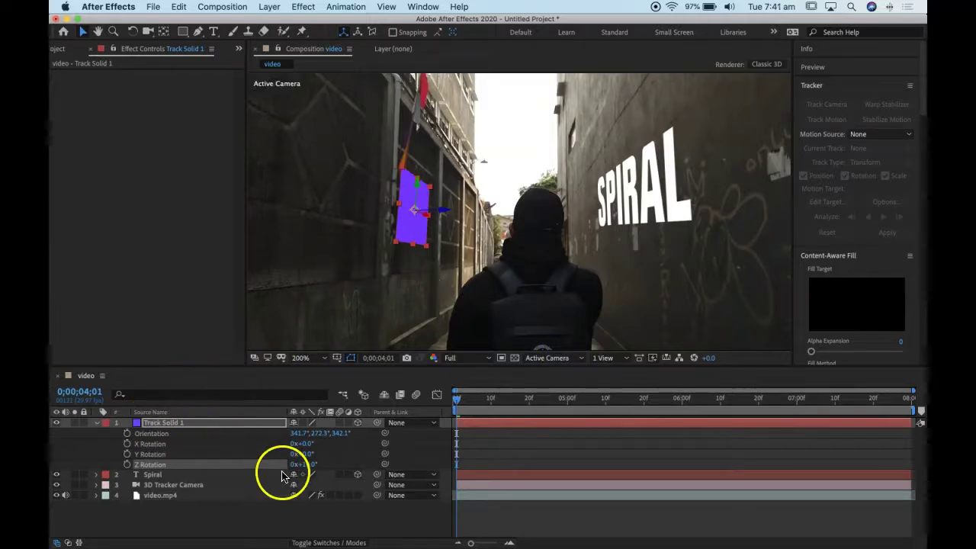
{"action": "left_click_drag", "start_coordinate": [301, 463], "coordinate": [305, 443]}
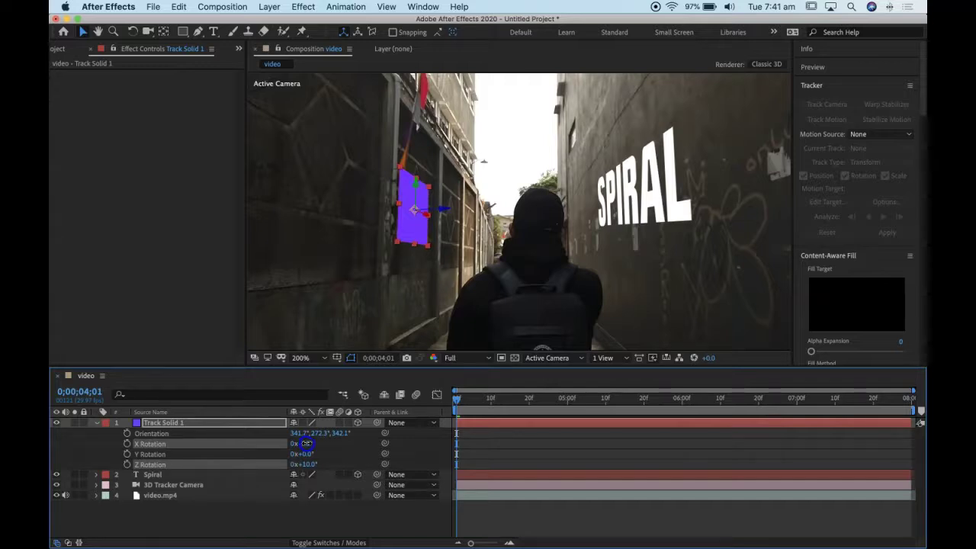
{"action": "left_click", "coordinate": [305, 443]}
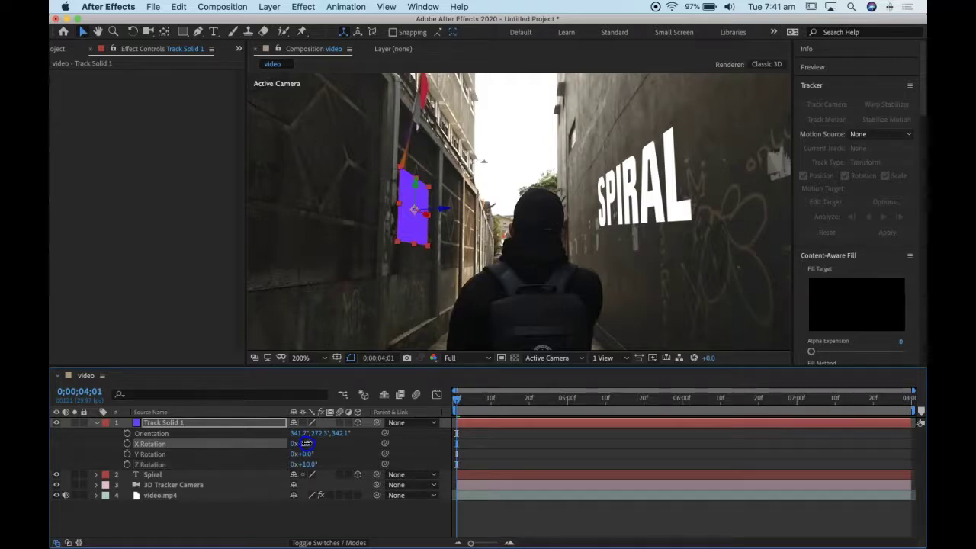
{"action": "key", "text": "Return"}
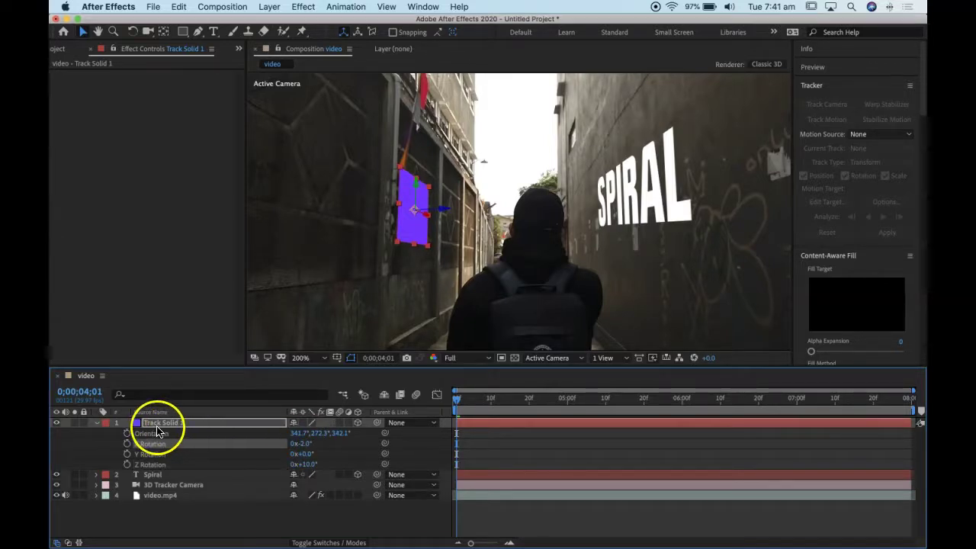
Step: Scrub the timeline to check the rotated solid against the left wall, and return to the first frame
{"action": "right_click", "coordinate": [143, 425]}
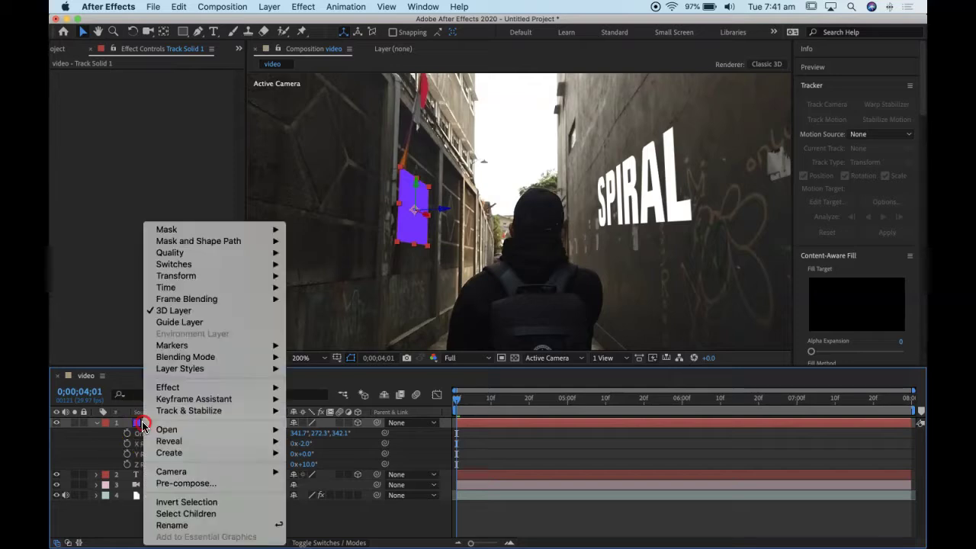
{"action": "left_click", "coordinate": [177, 422]}
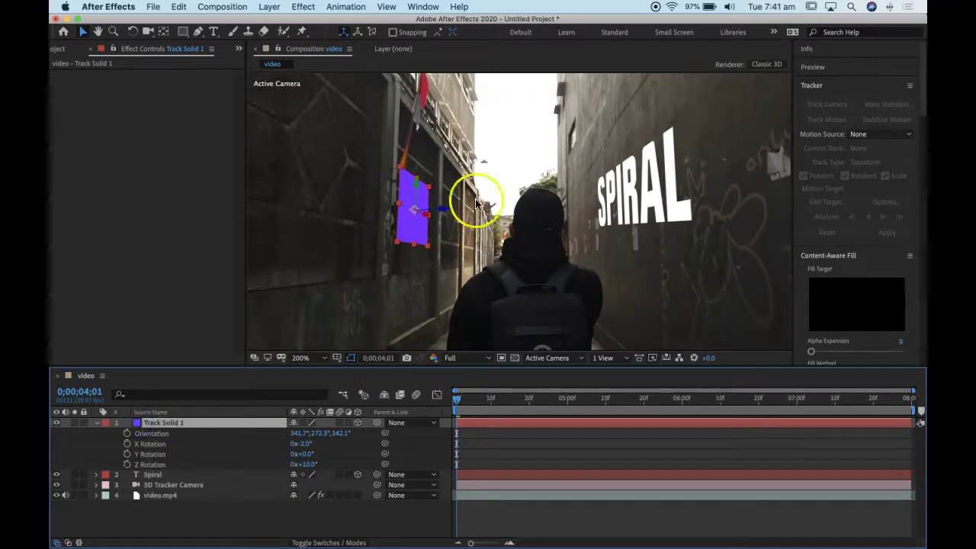
{"action": "mouse_move", "coordinate": [497, 399]}
{"action": "left_mouse_down"}
{"action": "mouse_move", "coordinate": [845, 401]}
{"action": "mouse_move", "coordinate": [505, 398]}
{"action": "left_mouse_up"}
{"action": "left_click_drag", "start_coordinate": [444, 406], "coordinate": [446, 406]}
Step: Pre-compose Track Solid 1 as "spiral", leaving all attributes in 'video'
{"action": "left_click", "coordinate": [169, 424]}
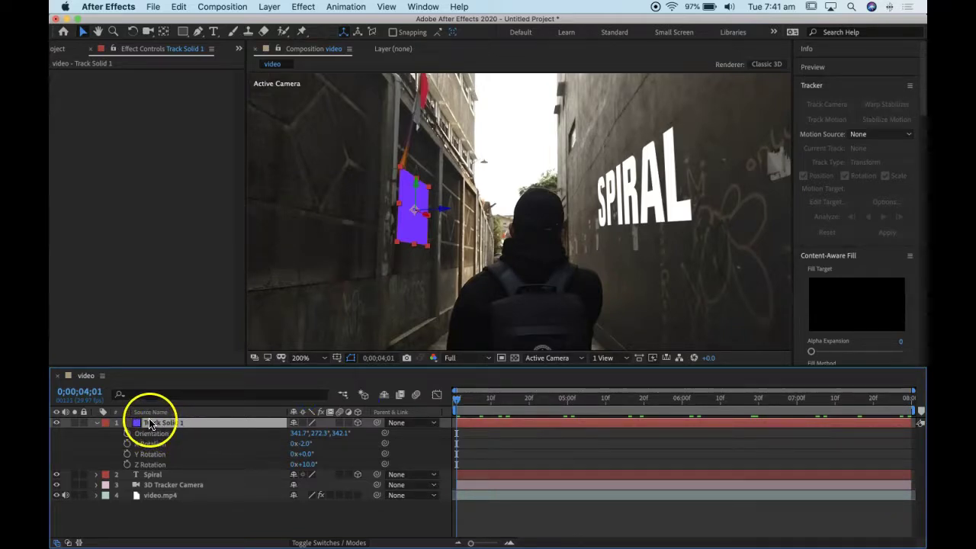
{"action": "right_click", "coordinate": [147, 425]}
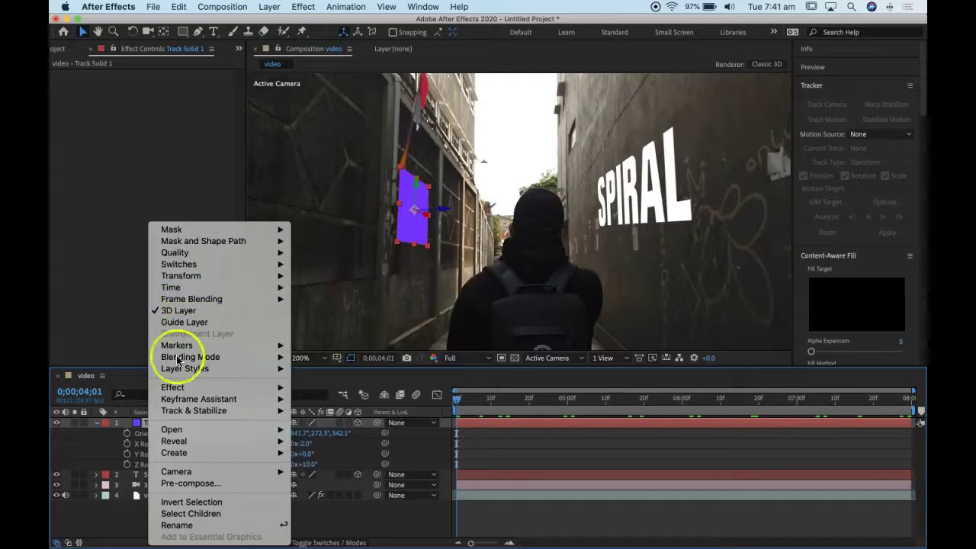
{"action": "left_click", "coordinate": [181, 487]}
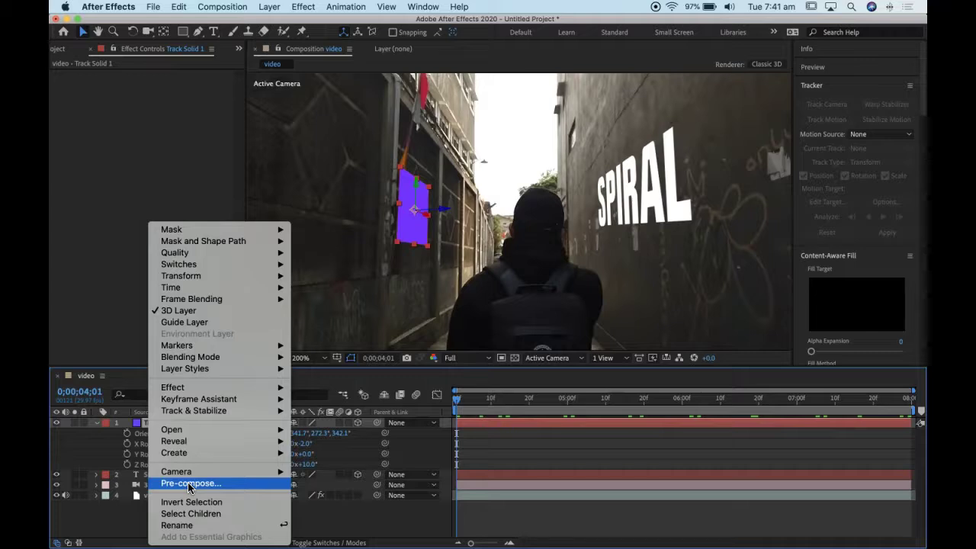
{"action": "left_click", "coordinate": [188, 483]}
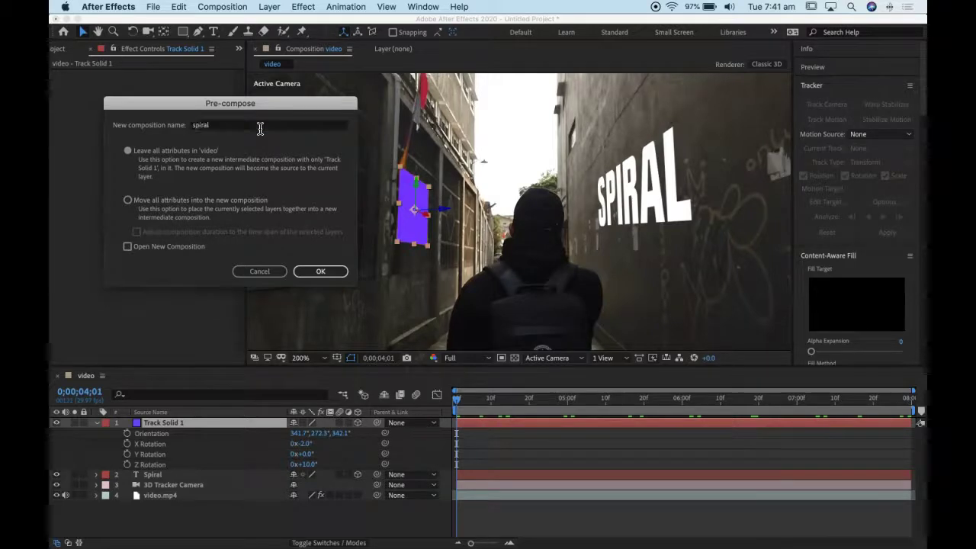
{"action": "key", "text": "Return"}
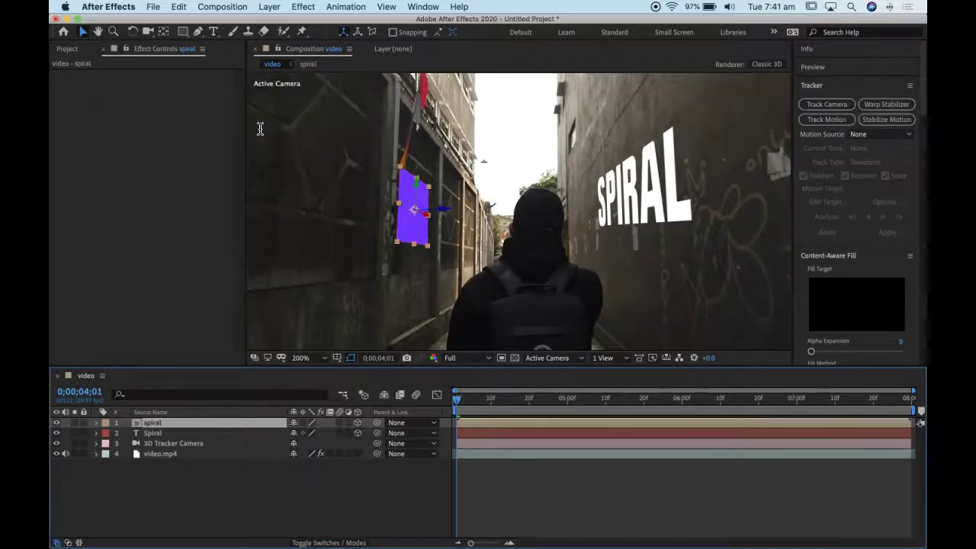
Step: Open the spiral pre-composition, fit its whole frame in view at 100%, and delete the Track Solid 1 layer
{"action": "double_click", "coordinate": [136, 424]}
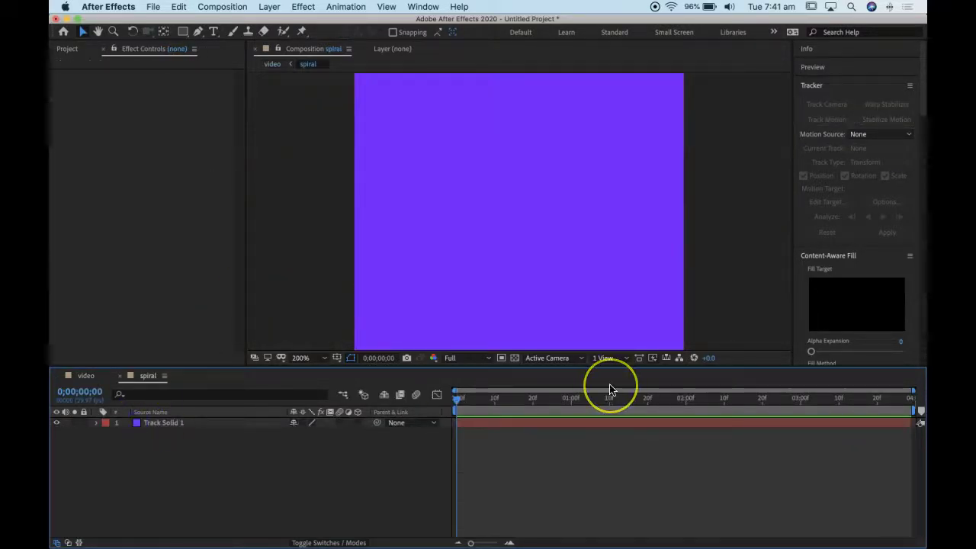
{"action": "key", "text": "comma"}
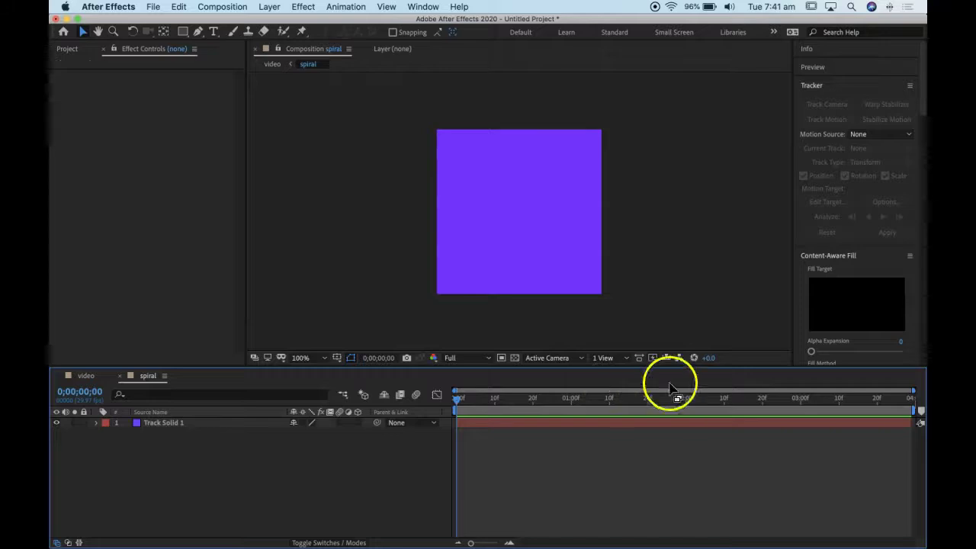
{"action": "left_click", "coordinate": [181, 427]}
{"action": "key", "text": "Delete"}
{"action": "left_click", "coordinate": [526, 384]}
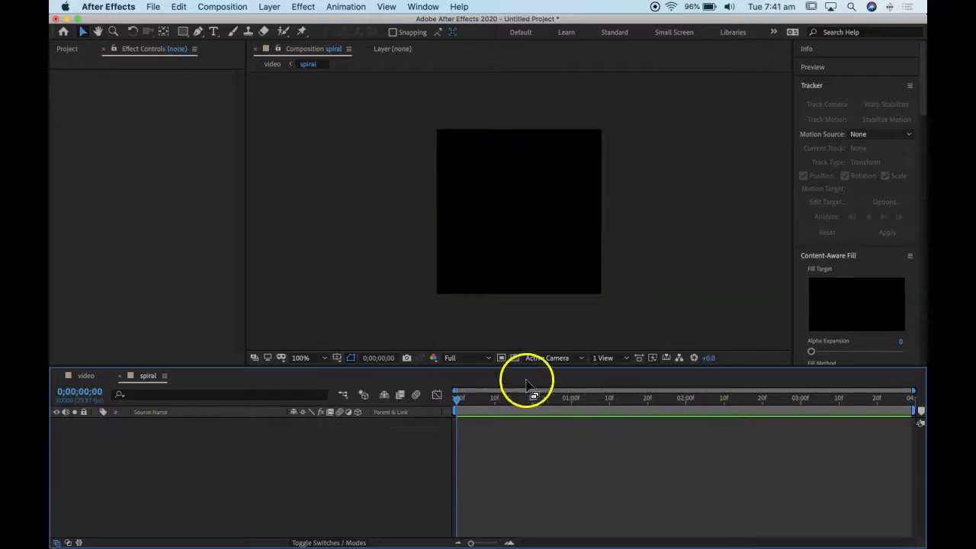
Step: Resize the spiral composition to 1000 px wide and 1000 px high in its composition settings
{"action": "left_click", "coordinate": [222, 6]}
{"action": "left_click", "coordinate": [229, 41]}
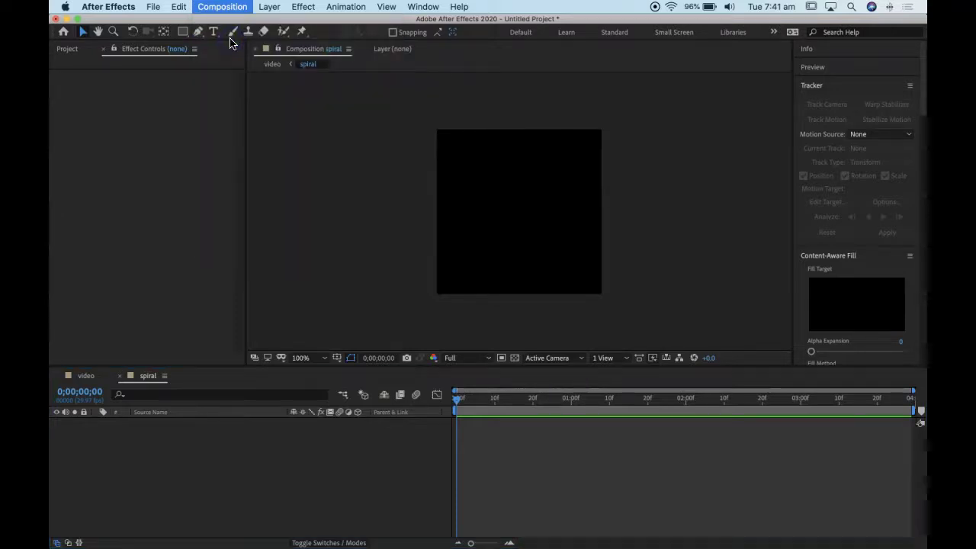
{"action": "left_click_drag", "start_coordinate": [904, 137], "coordinate": [114, 59]}
{"action": "left_click", "coordinate": [147, 143]}
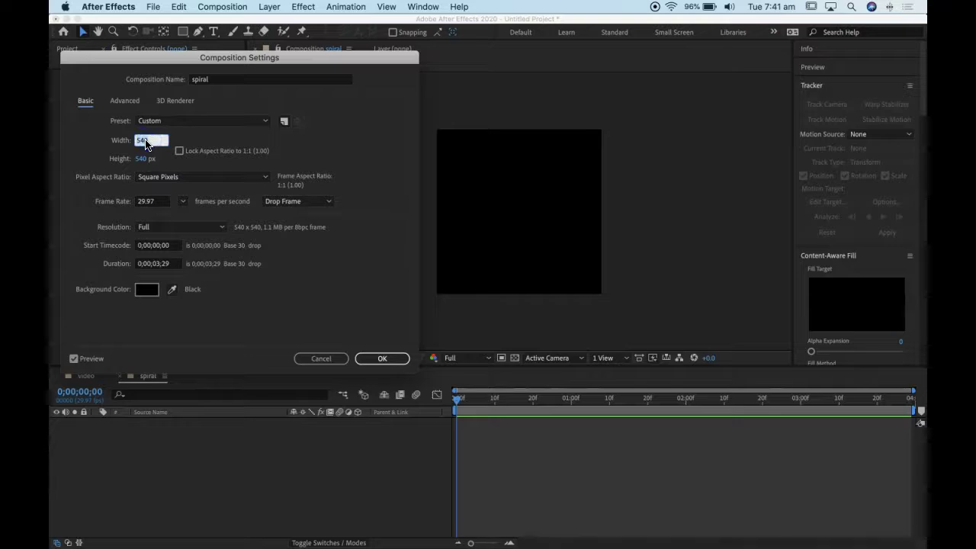
{"action": "type", "text": "1000"}
{"action": "left_click", "coordinate": [142, 157]}
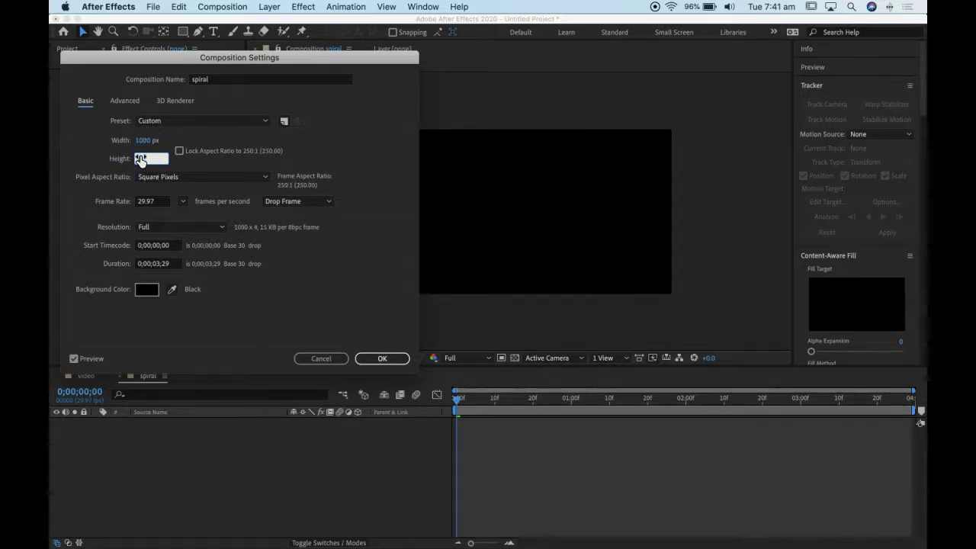
{"action": "type", "text": "1000"}
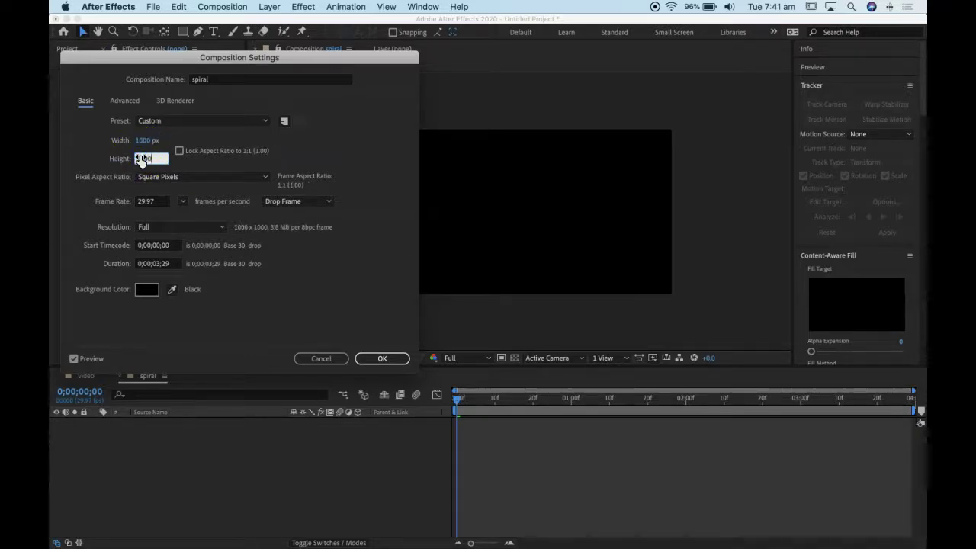
{"action": "left_click", "coordinate": [374, 357]}
Step: Add a yellow solid of 1000 × 1000 px to the spiral composition
{"action": "left_click", "coordinate": [269, 7]}
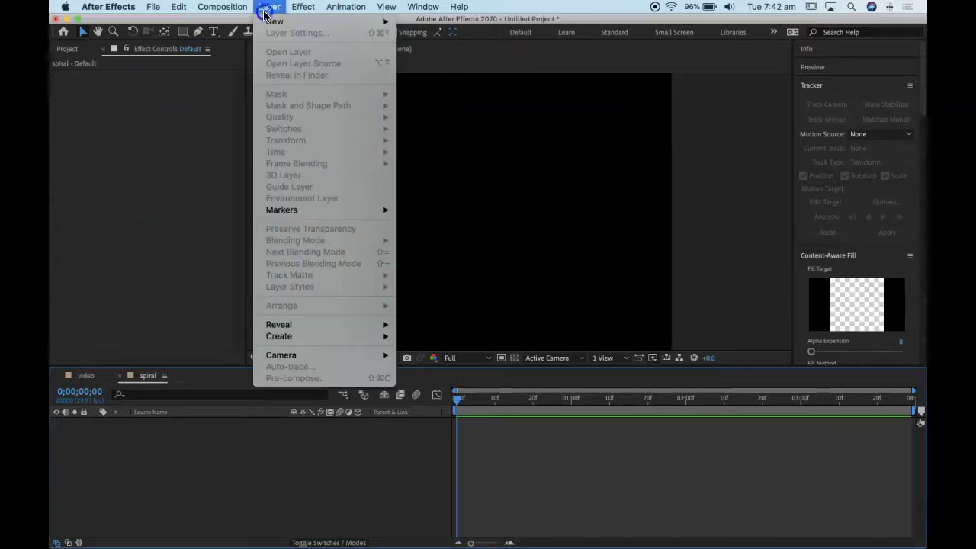
{"action": "mouse_move", "coordinate": [271, 21]}
{"action": "left_click", "coordinate": [426, 36]}
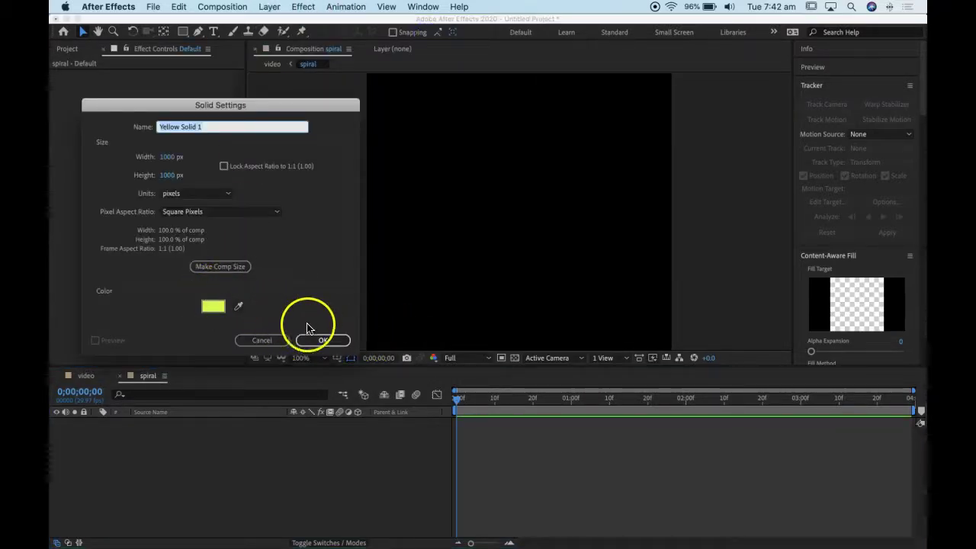
{"action": "left_click", "coordinate": [322, 343]}
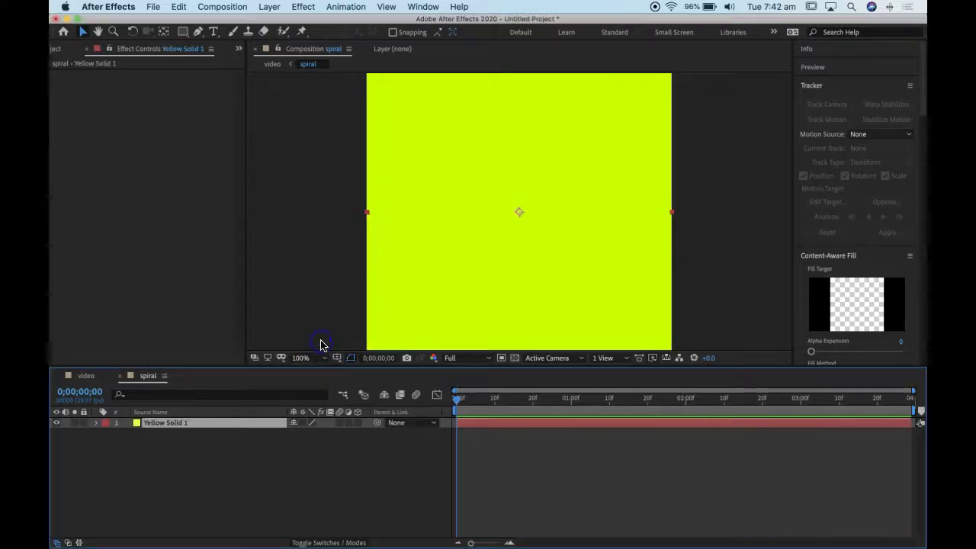
Step: Add a black solid of 1000 × 1000 px above the yellow solid
{"action": "left_click", "coordinate": [268, 7]}
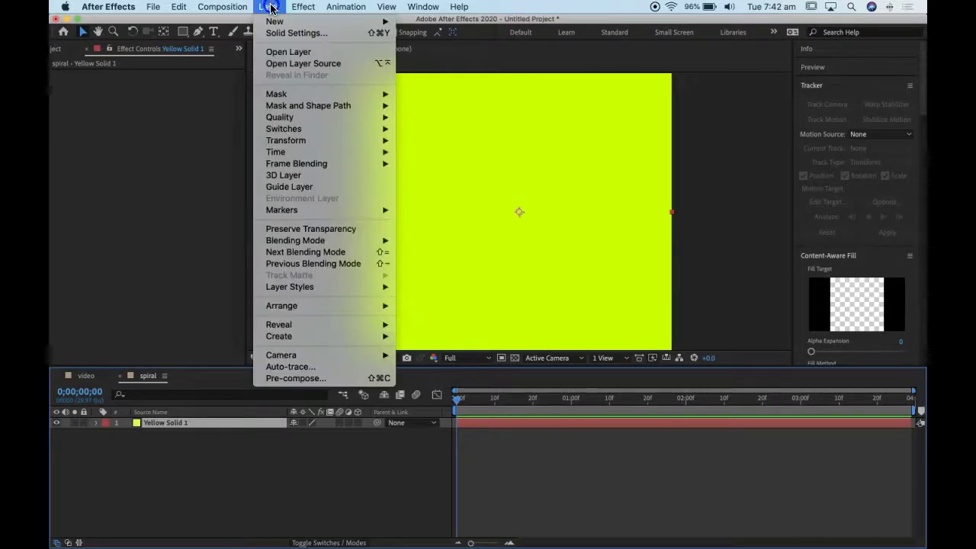
{"action": "mouse_move", "coordinate": [274, 23]}
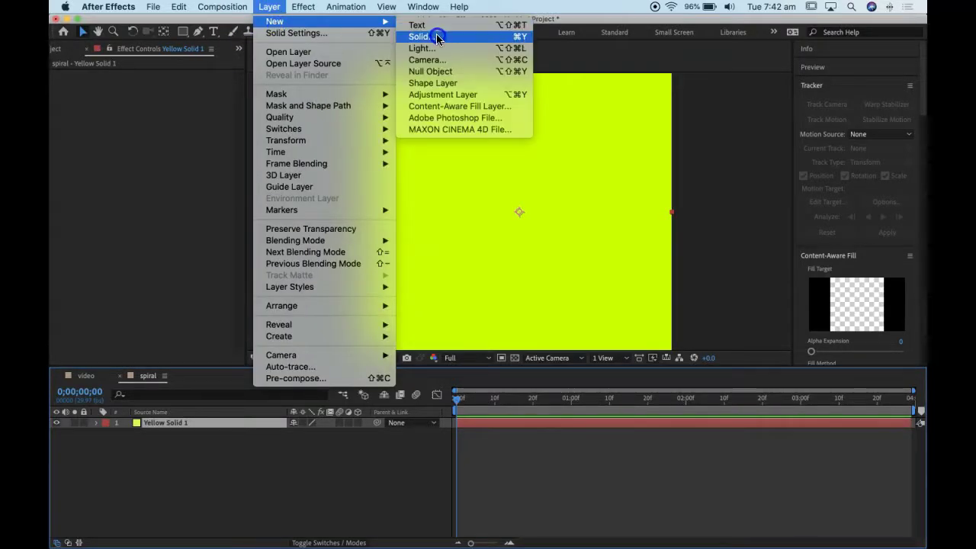
{"action": "left_click", "coordinate": [438, 36]}
{"action": "left_click", "coordinate": [205, 307]}
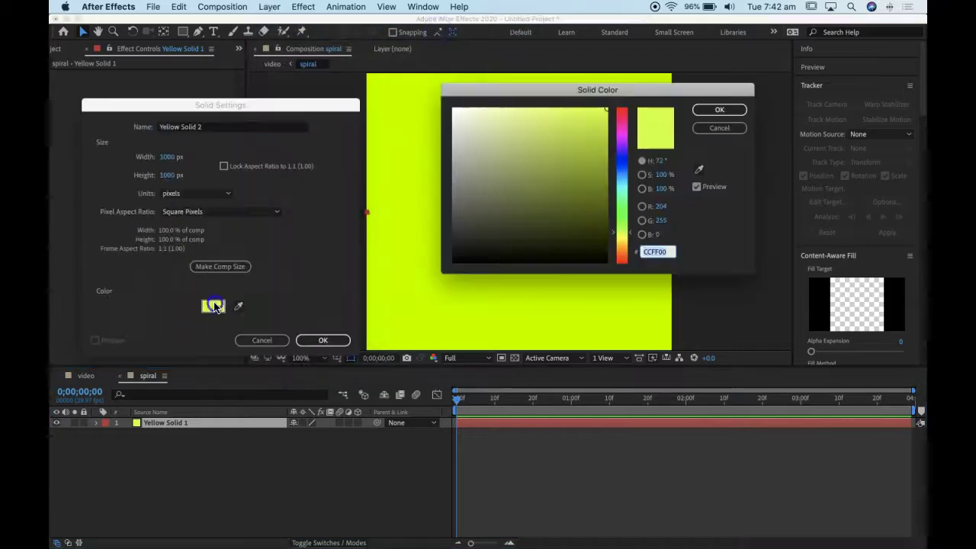
{"action": "left_click_drag", "start_coordinate": [498, 179], "coordinate": [376, 279]}
{"action": "left_click", "coordinate": [700, 113]}
{"action": "left_click", "coordinate": [323, 340]}
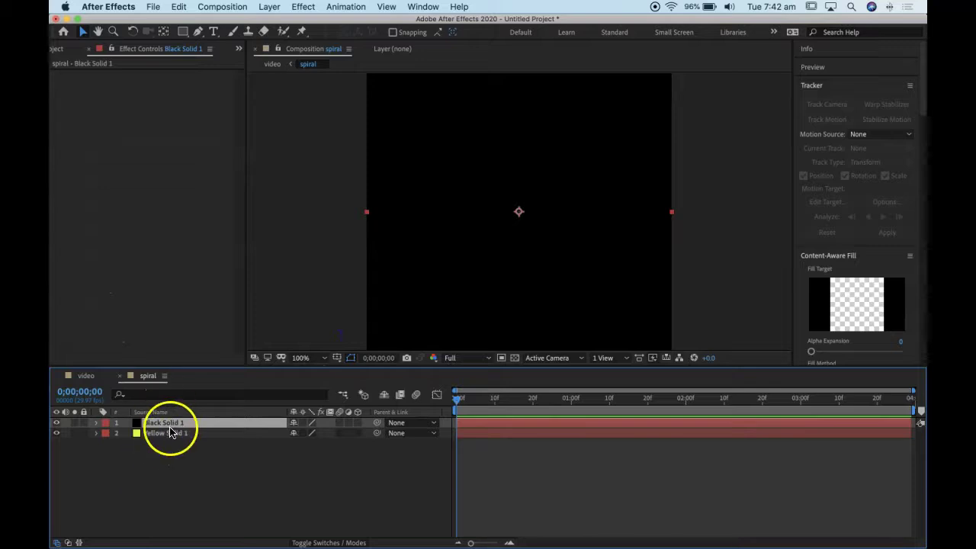
Step: Replace the black solid with a new black one measuring 2000 × 2000 px
{"action": "key", "text": "Delete"}
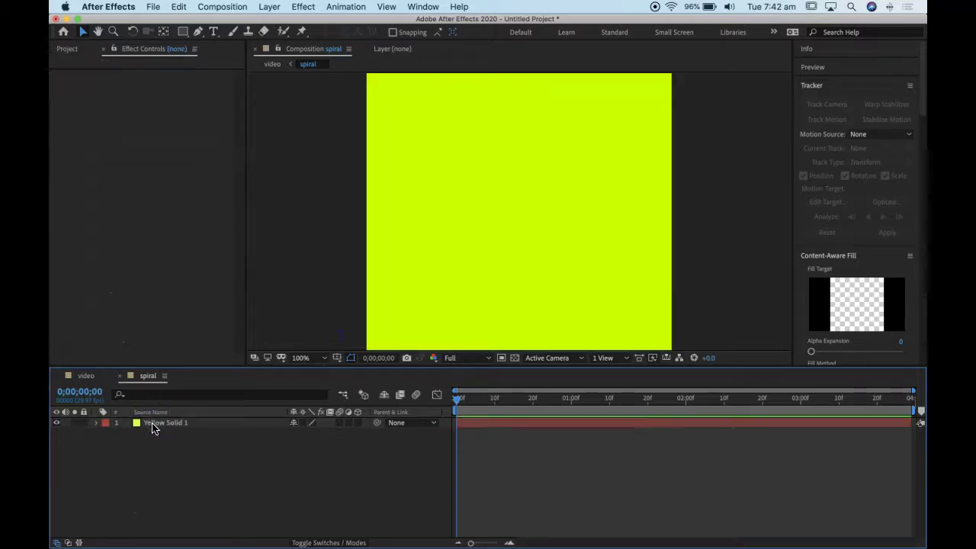
{"action": "left_click", "coordinate": [280, 6]}
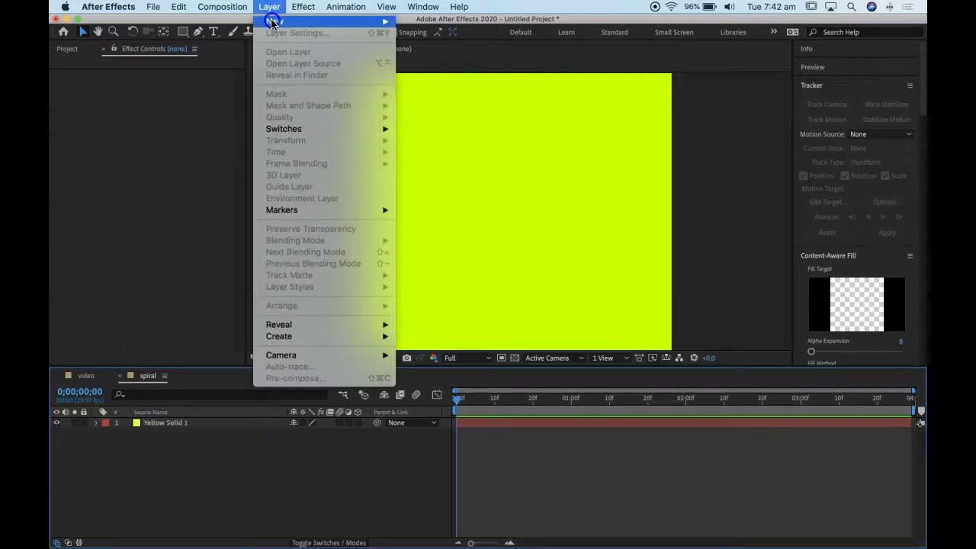
{"action": "mouse_move", "coordinate": [305, 22]}
{"action": "left_click", "coordinate": [422, 36]}
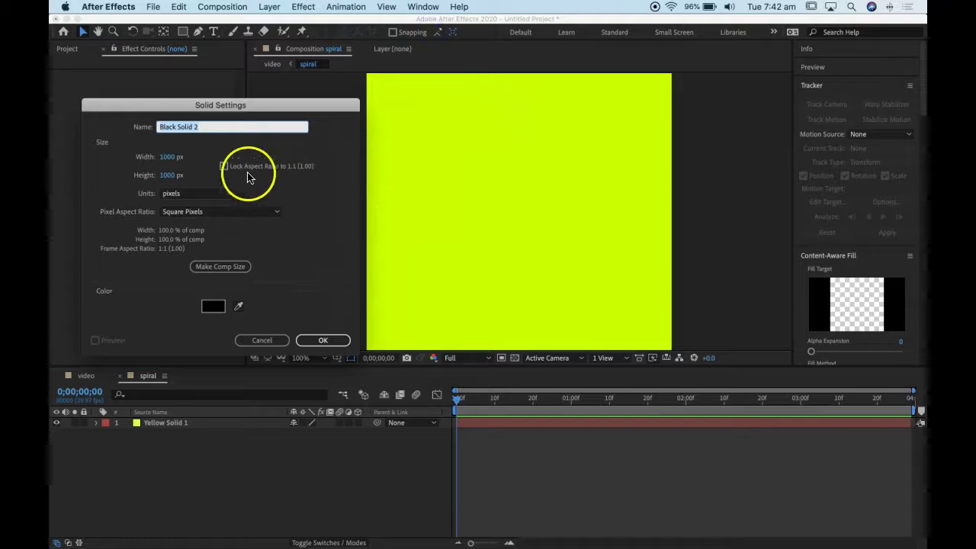
{"action": "left_click", "coordinate": [170, 158]}
{"action": "left_click", "coordinate": [165, 157]}
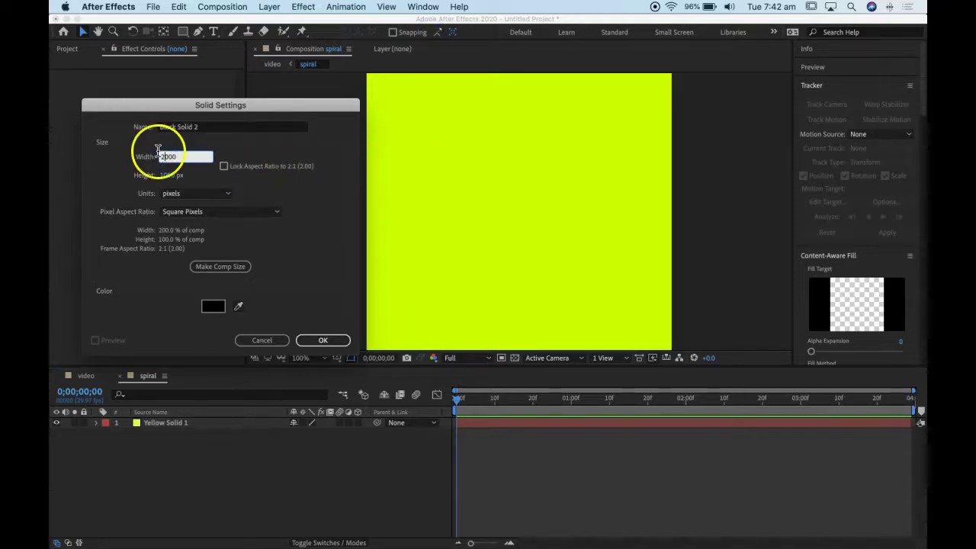
{"action": "left_click", "coordinate": [167, 176]}
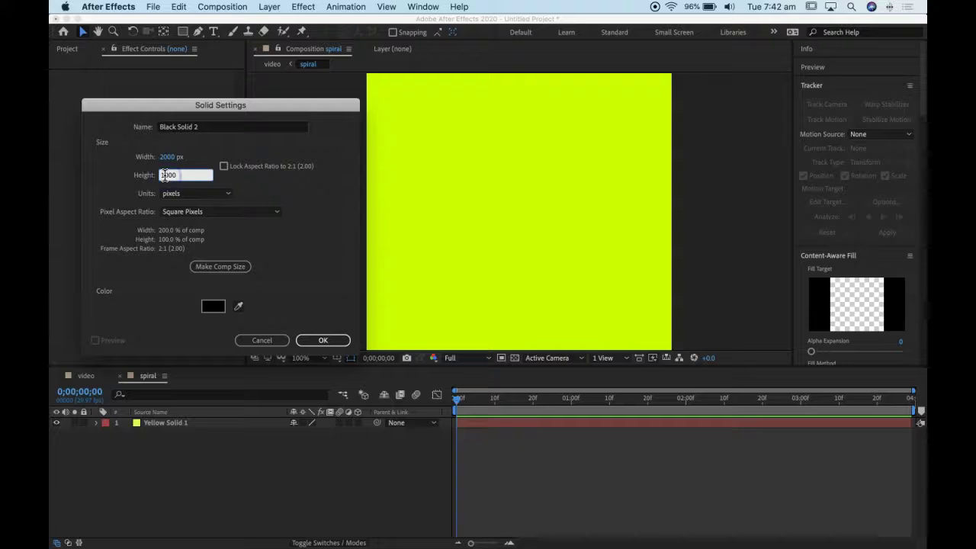
{"action": "type", "text": "2000"}
{"action": "left_click", "coordinate": [323, 340]}
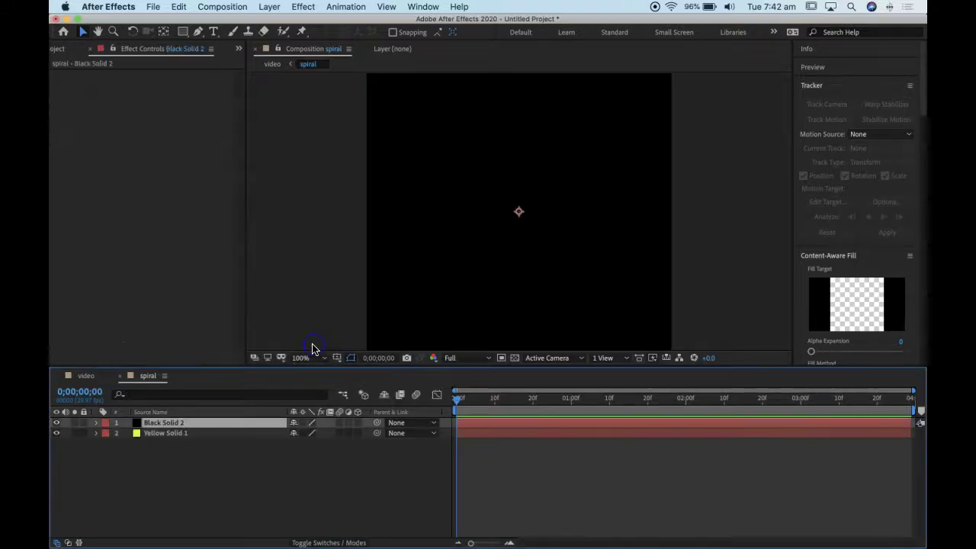
Step: Apply the Venetian Blinds effect to the 2000 px black solid and set its Transition Completion to 50%
{"action": "key", "text": "comma"}
{"action": "key", "text": "comma"}
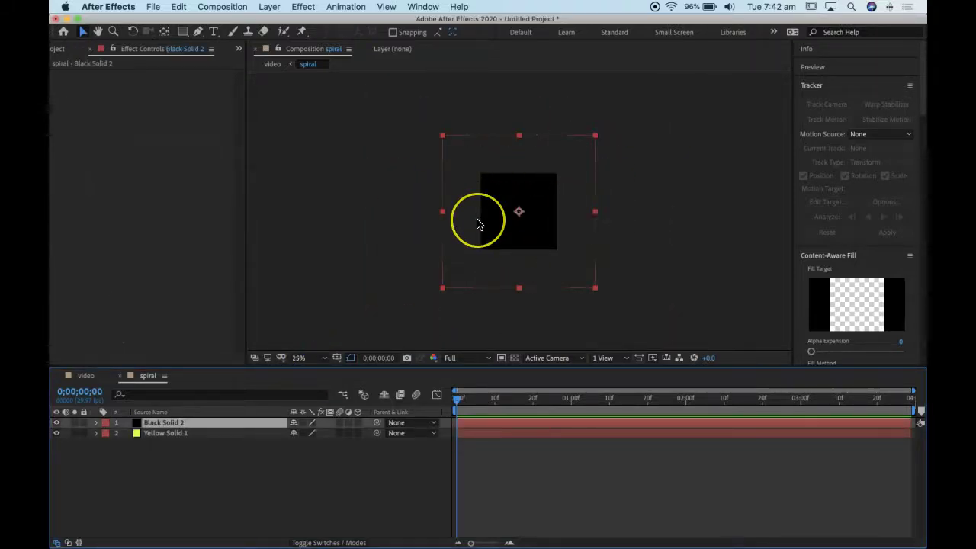
{"action": "key", "text": "period"}
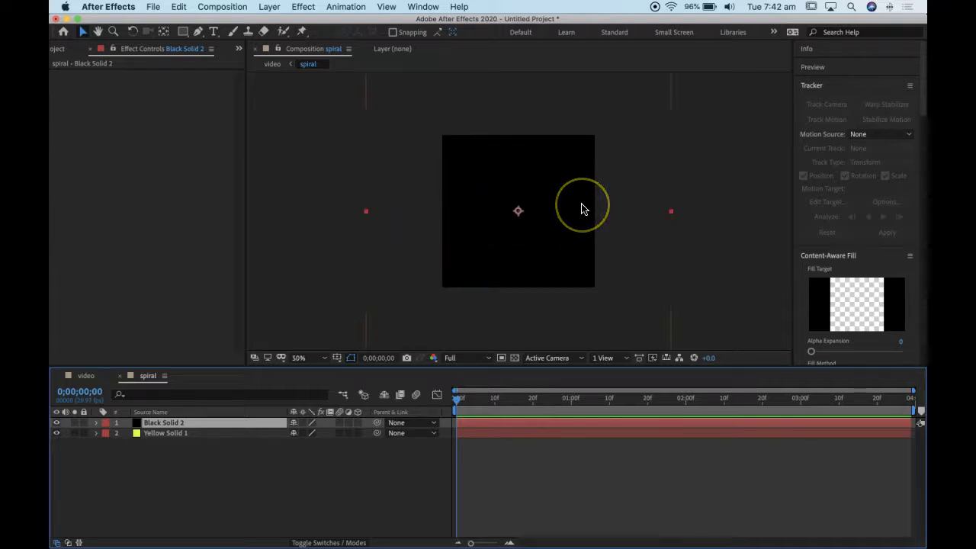
{"action": "key", "text": "period"}
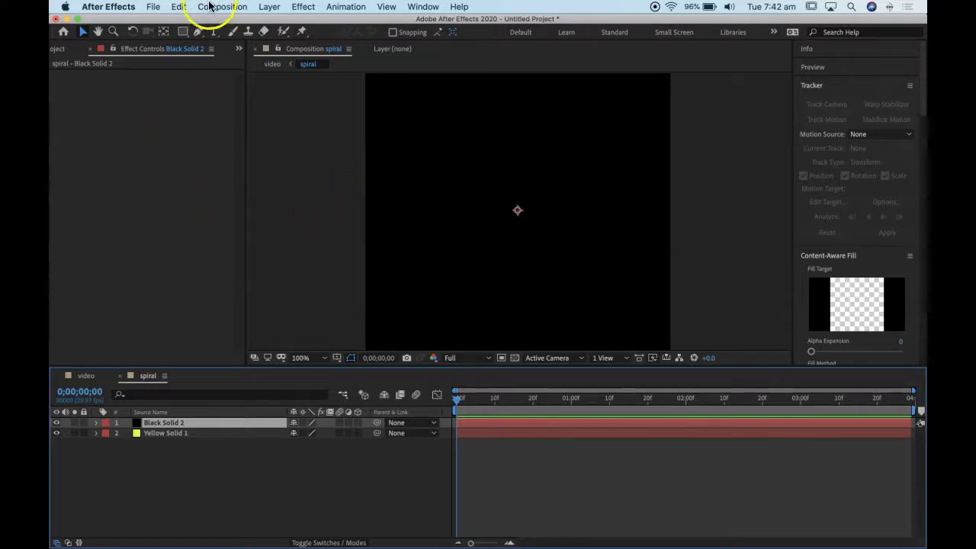
{"action": "left_click", "coordinate": [302, 7]}
{"action": "mouse_move", "coordinate": [362, 295]}
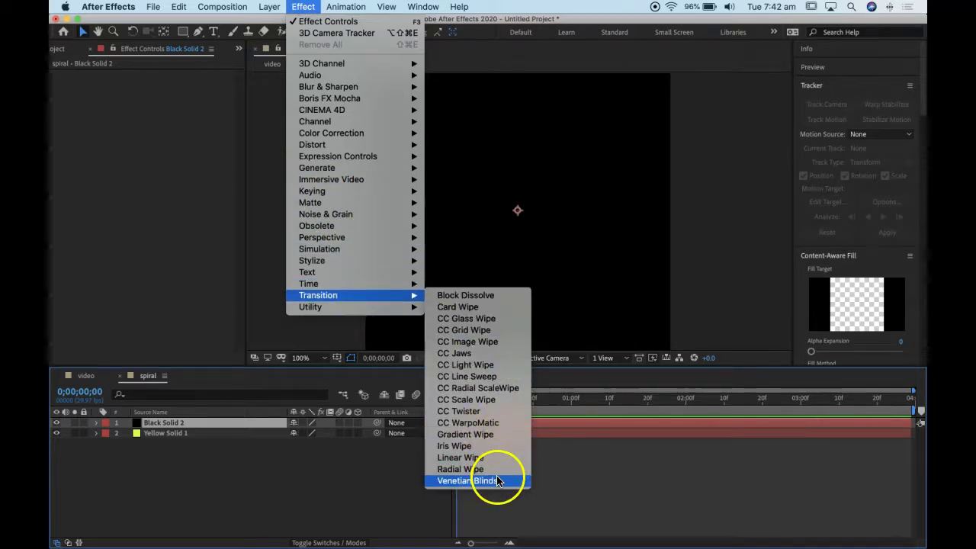
{"action": "left_click", "coordinate": [497, 481]}
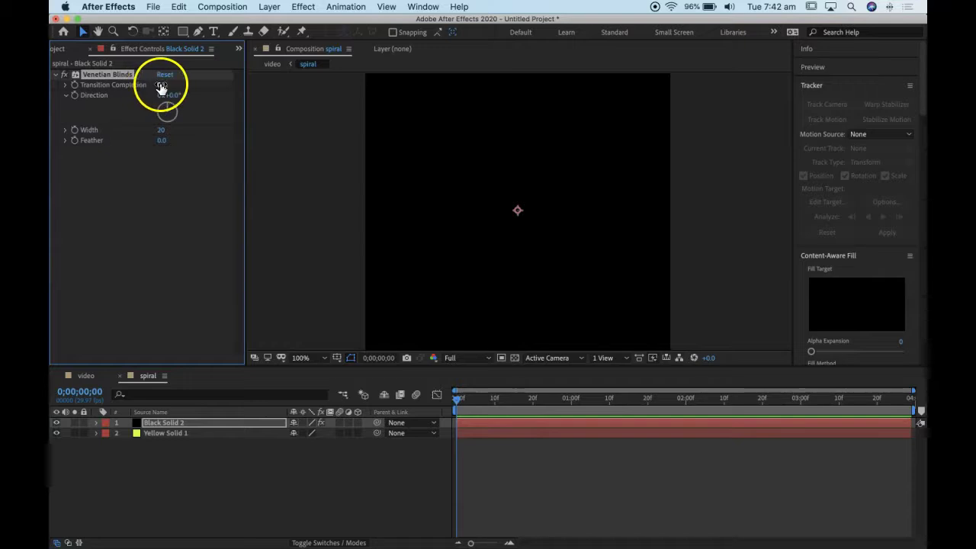
{"action": "mouse_move", "coordinate": [161, 89]}
{"action": "left_mouse_down"}
{"action": "mouse_move", "coordinate": [332, 108]}
{"action": "mouse_move", "coordinate": [145, 84]}
{"action": "mouse_move", "coordinate": [198, 85]}
{"action": "mouse_move", "coordinate": [146, 82]}
{"action": "mouse_move", "coordinate": [168, 91]}
{"action": "left_mouse_up"}
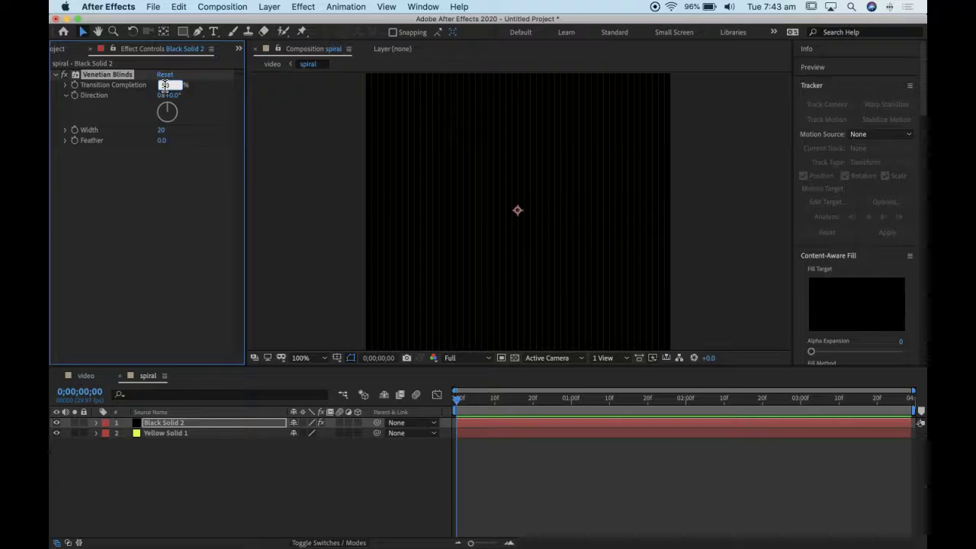
{"action": "key", "text": "Return"}
Step: Try a Venetian Blinds Width of 400, and settle on 300 for the stripes
{"action": "left_click", "coordinate": [161, 130]}
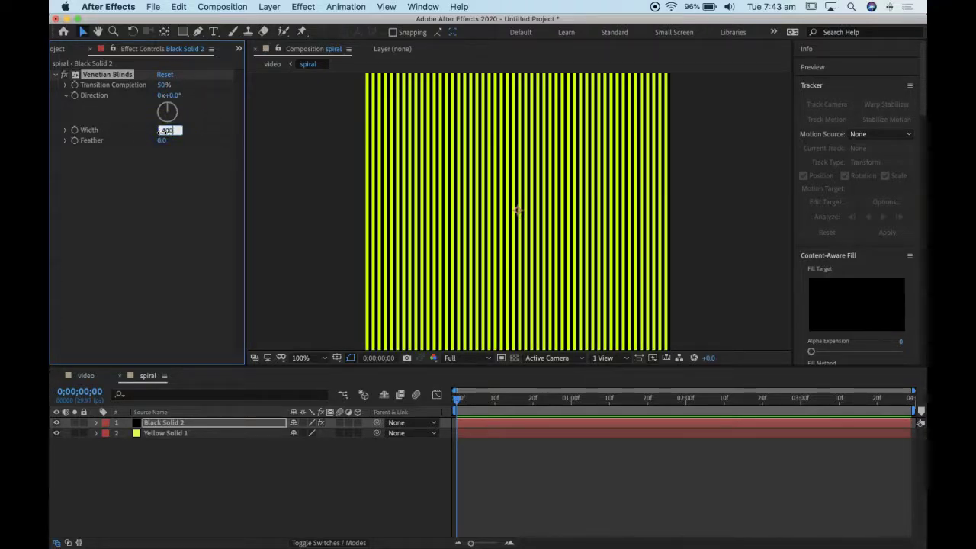
{"action": "key", "text": "Return"}
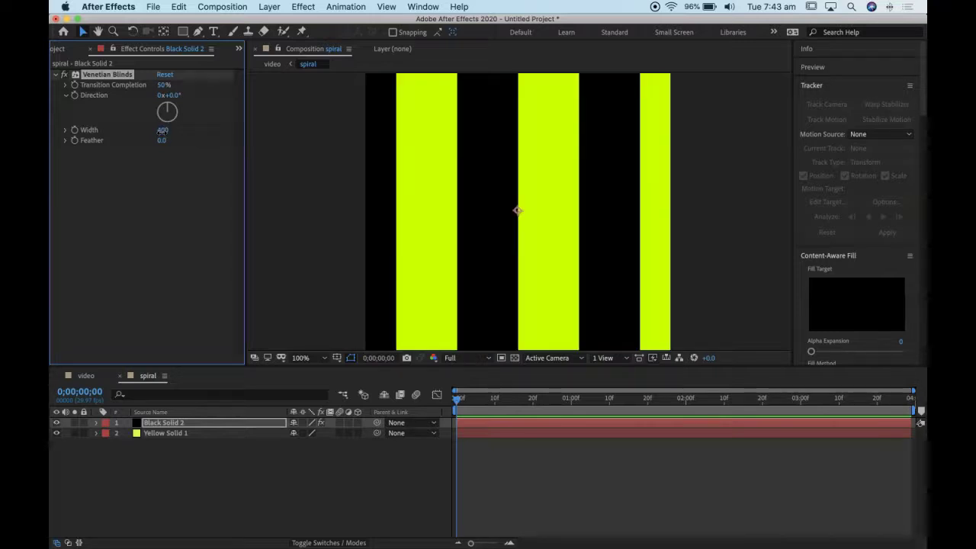
{"action": "left_click", "coordinate": [165, 131]}
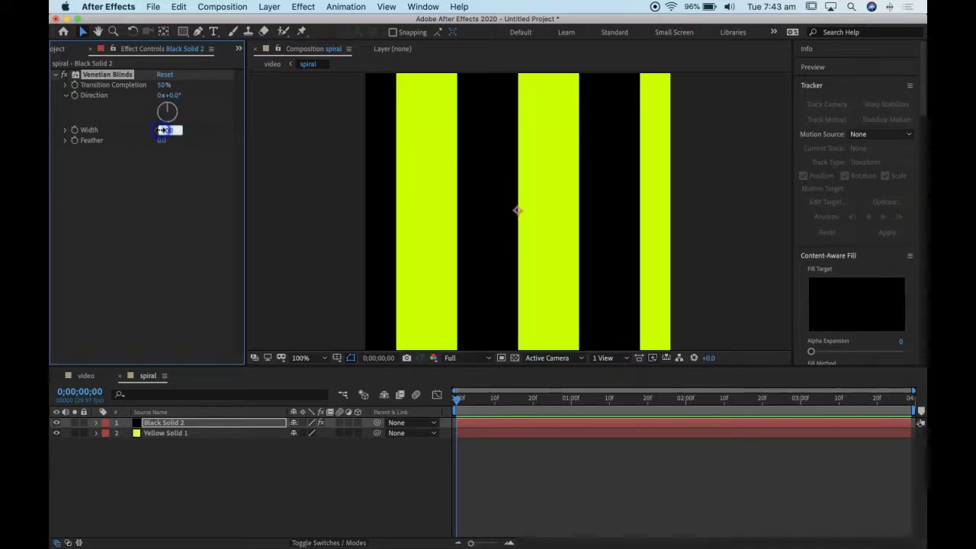
{"action": "key", "text": "Return"}
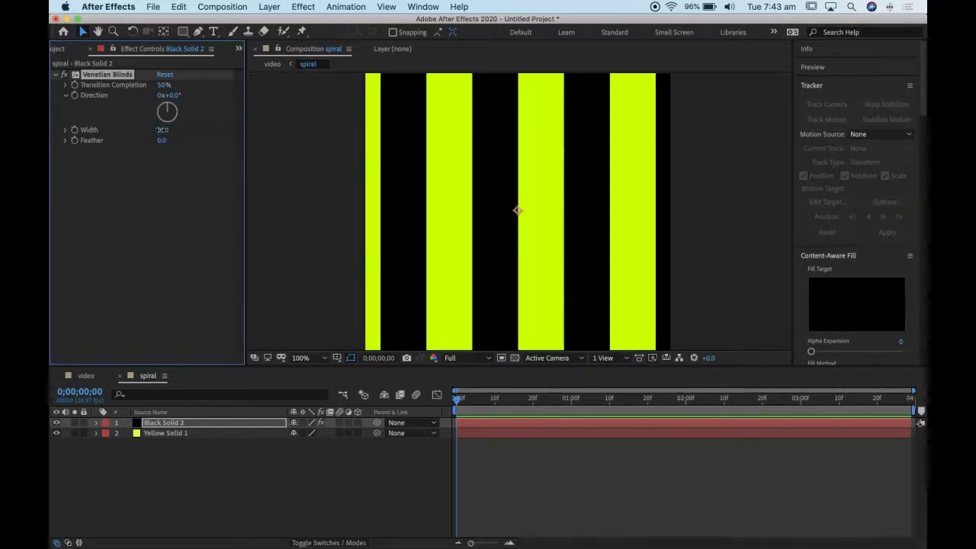
{"action": "left_click", "coordinate": [173, 131]}
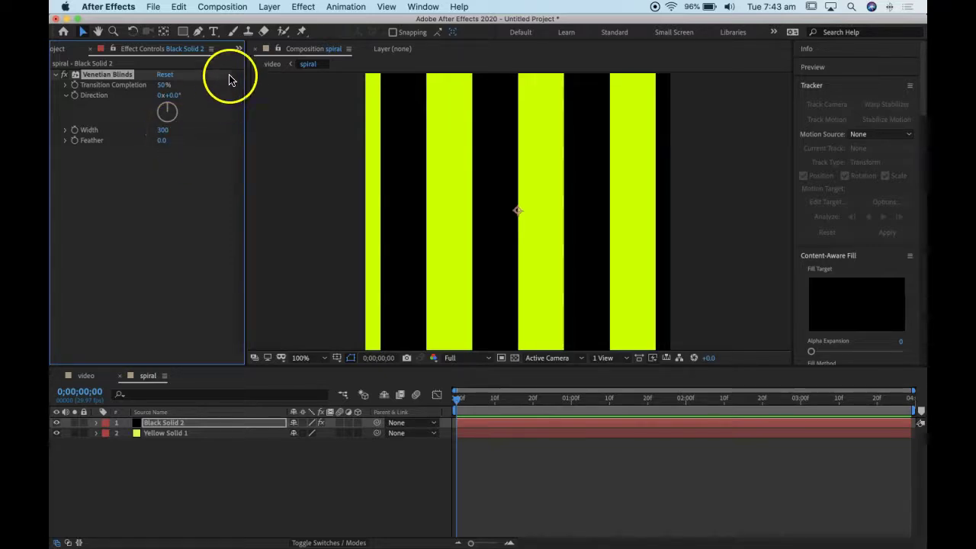
Step: Apply the Polar Coordinates effect to the striped black solid, with Rect to Polar conversion and 100% Interpolation
{"action": "left_click", "coordinate": [347, 7]}
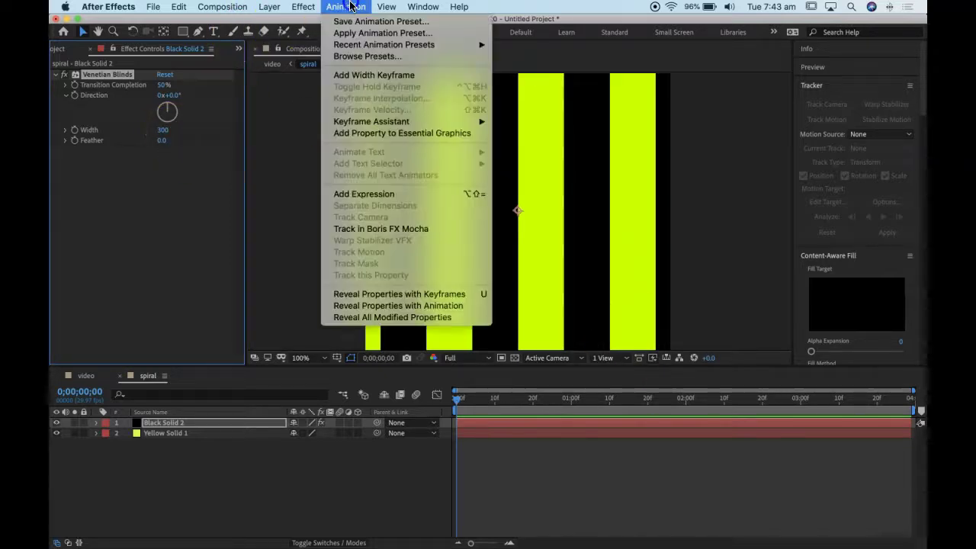
{"action": "left_click", "coordinate": [303, 7]}
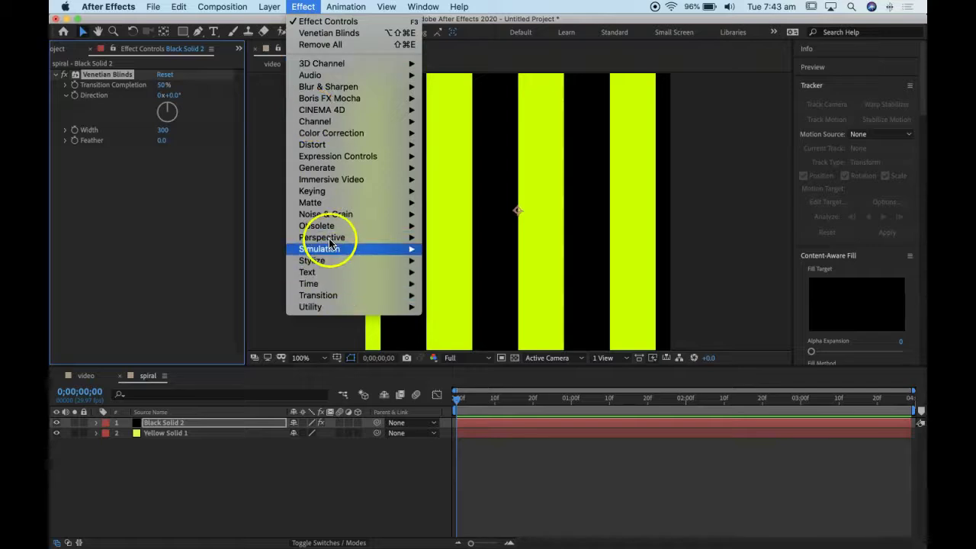
{"action": "mouse_move", "coordinate": [327, 144]}
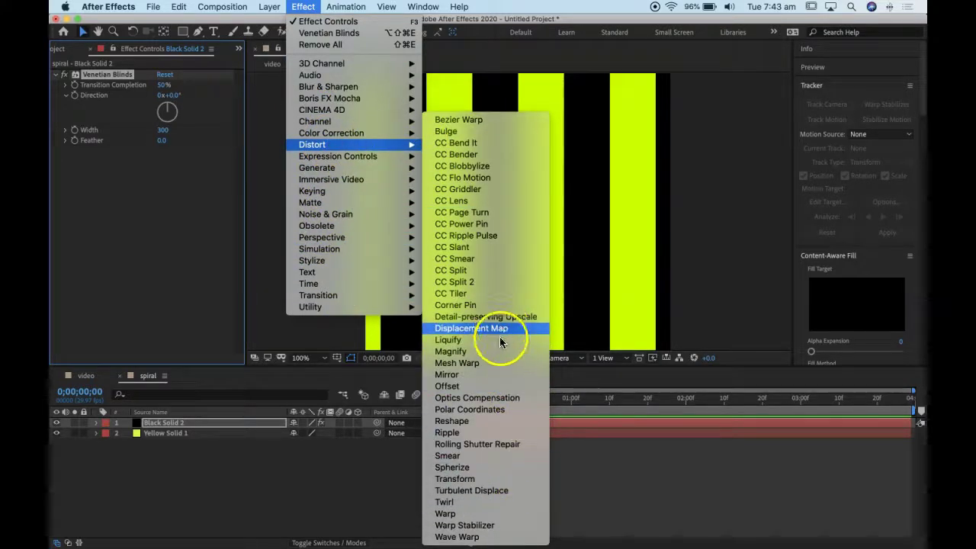
{"action": "left_click", "coordinate": [502, 411]}
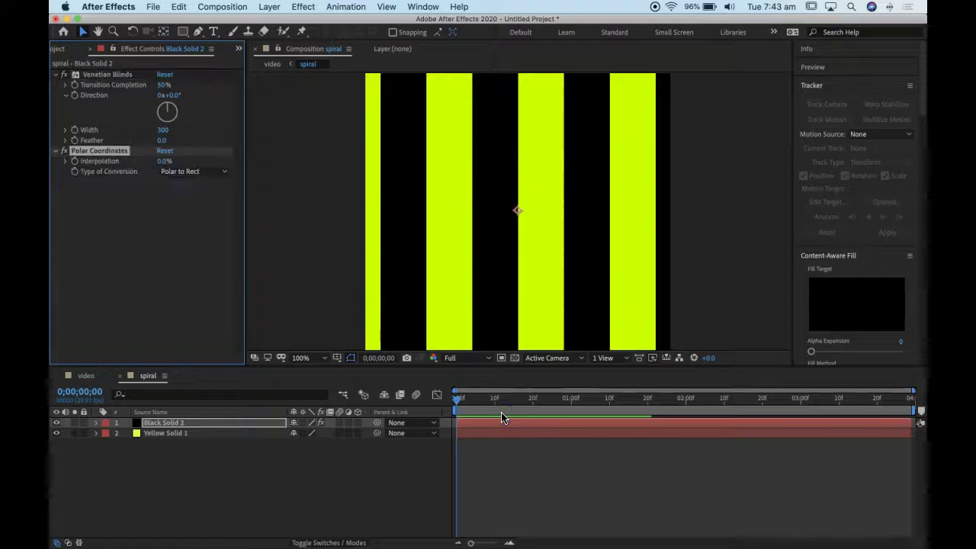
{"action": "left_click", "coordinate": [194, 174]}
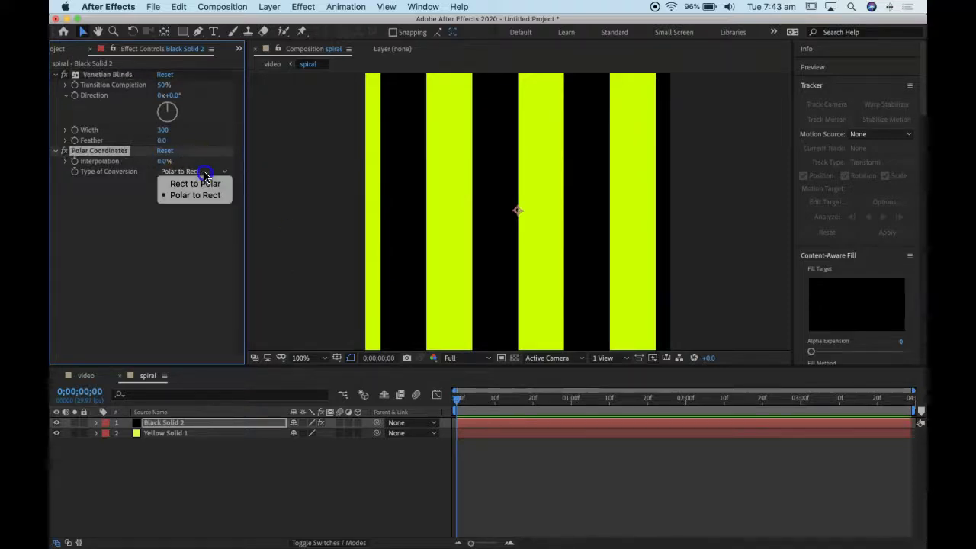
{"action": "left_click", "coordinate": [203, 186]}
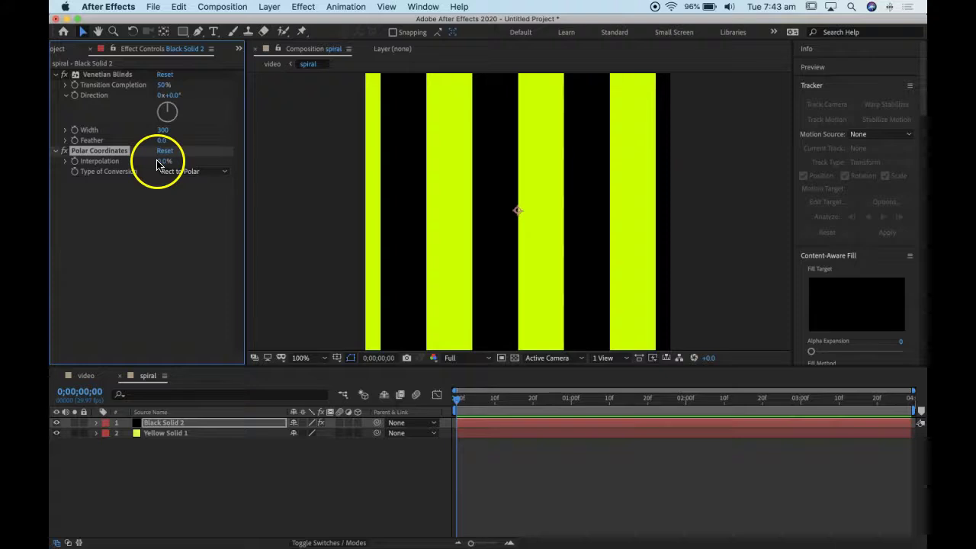
{"action": "left_click_drag", "start_coordinate": [323, 174], "coordinate": [446, 179]}
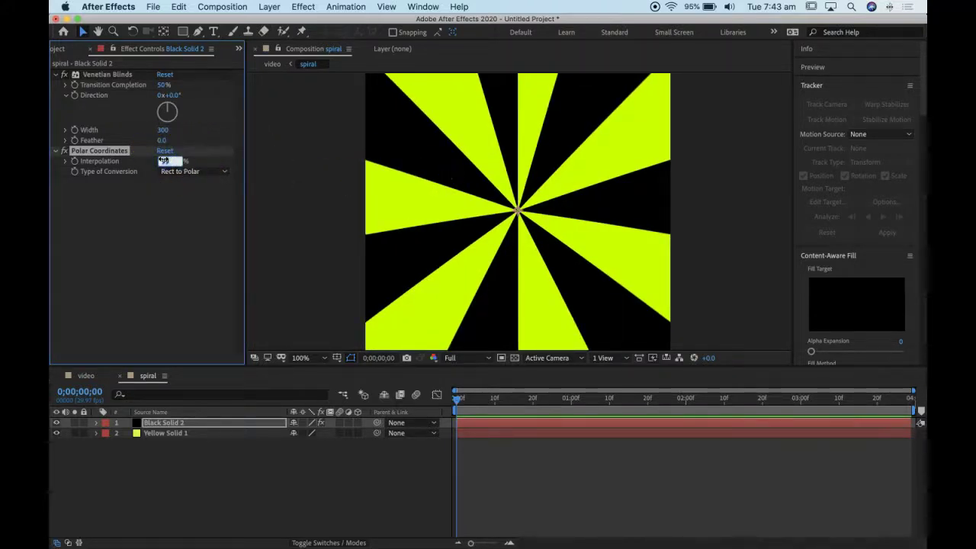
{"action": "key", "text": "Return"}
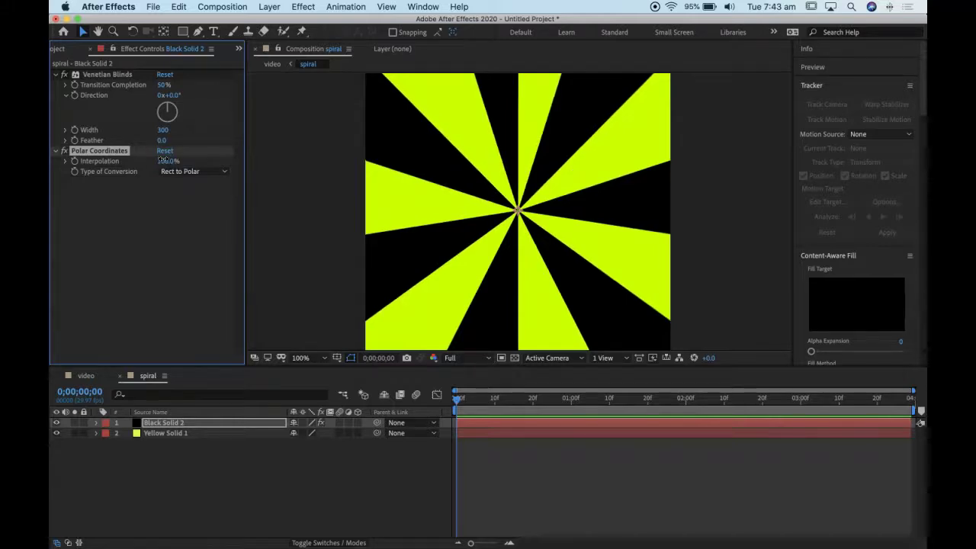
Step: Add the Twirl effect to the black solid and set its Angle to 142° to bend the rays into a spiral
{"action": "left_click", "coordinate": [326, 7]}
{"action": "mouse_move", "coordinate": [303, 7]}
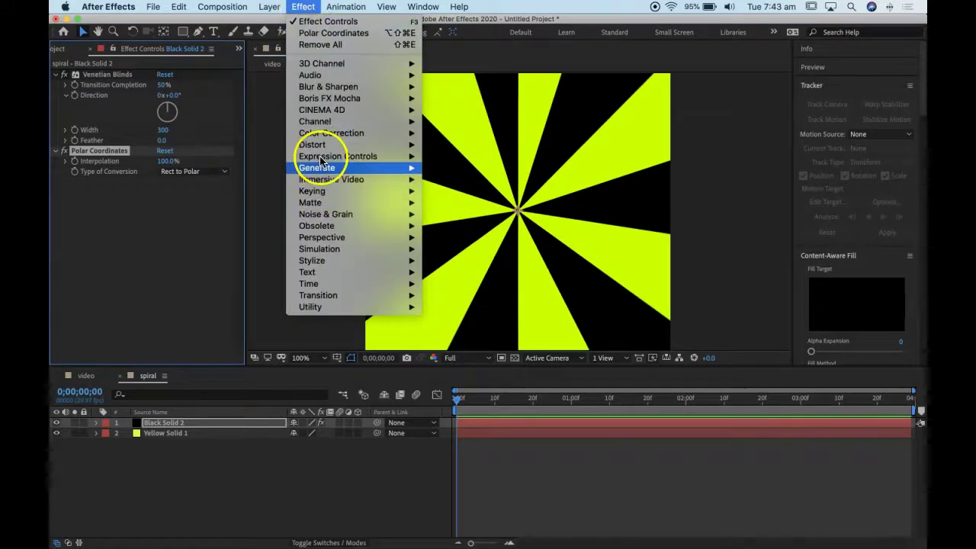
{"action": "mouse_move", "coordinate": [320, 147]}
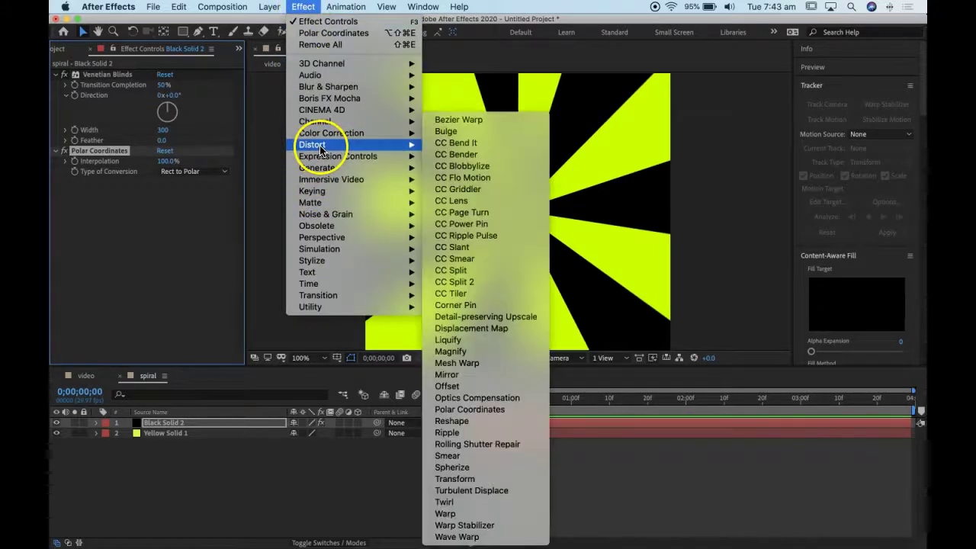
{"action": "left_click", "coordinate": [473, 508]}
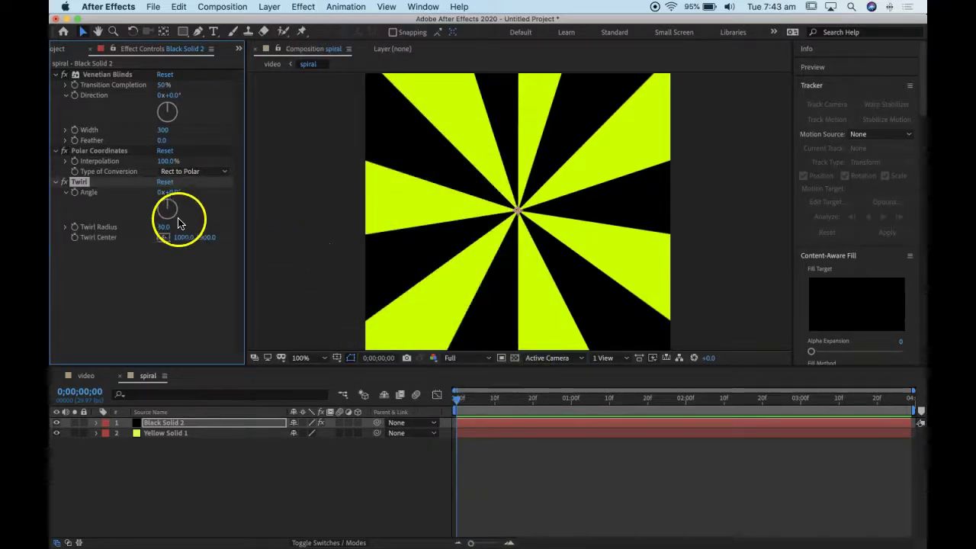
{"action": "left_click_drag", "start_coordinate": [163, 197], "coordinate": [258, 193]}
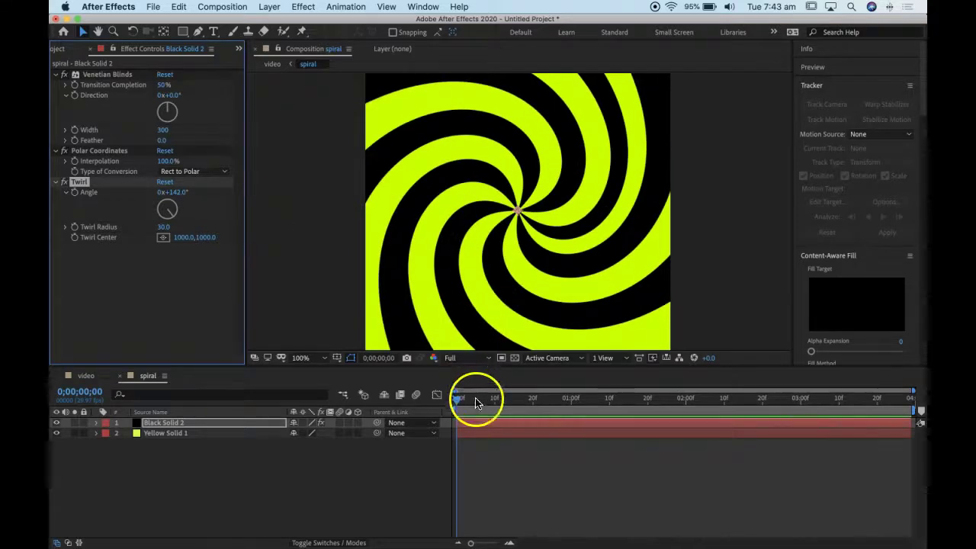
Step: Keyframe the black solid's Rotation from 0° at the first frame to 360° at 0;00;03;28, and preview the spin
{"action": "left_click", "coordinate": [417, 396]}
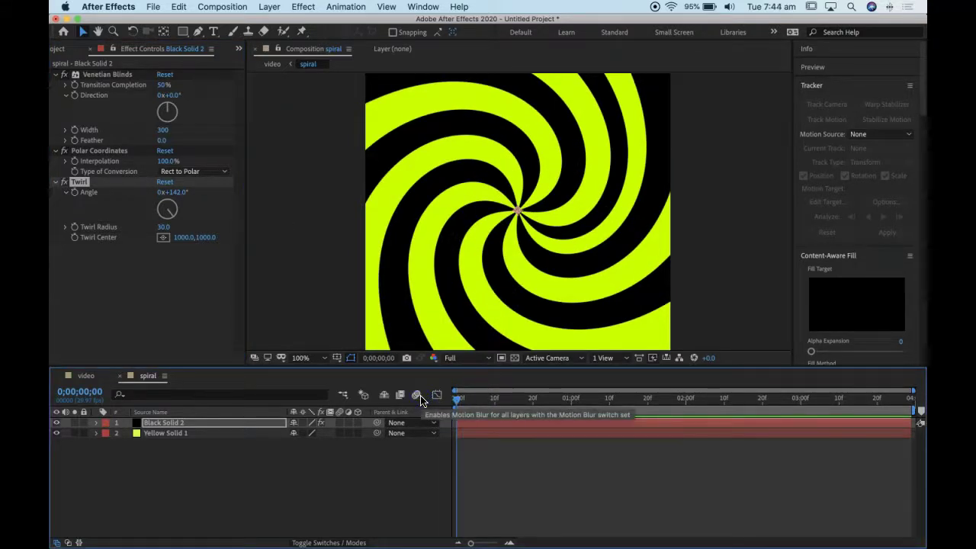
{"action": "key", "text": "r"}
{"action": "left_click", "coordinate": [127, 433]}
{"action": "left_click_drag", "start_coordinate": [456, 397], "coordinate": [923, 446]}
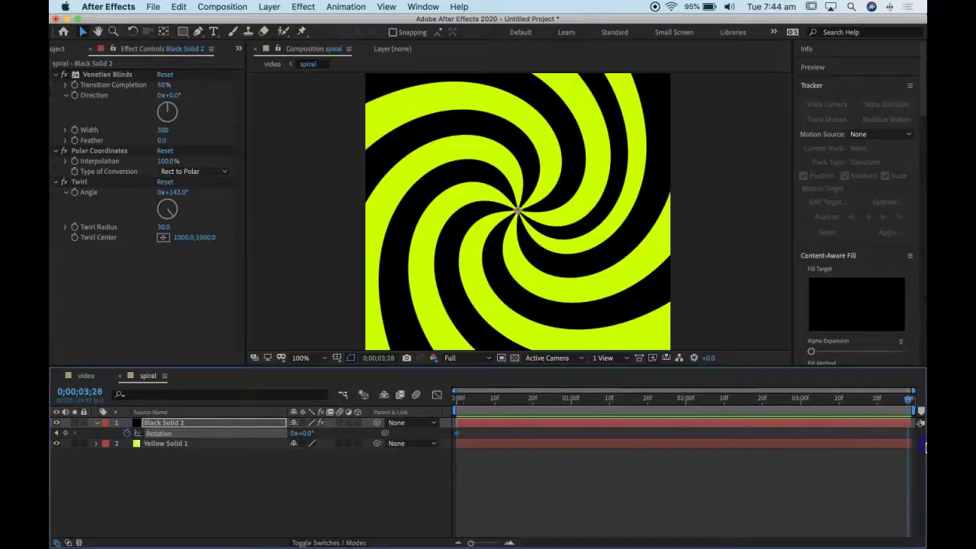
{"action": "left_click", "coordinate": [295, 434]}
{"action": "type", "text": "360"}
{"action": "key", "text": "Return"}
{"action": "left_click_drag", "start_coordinate": [458, 395], "coordinate": [472, 404]}
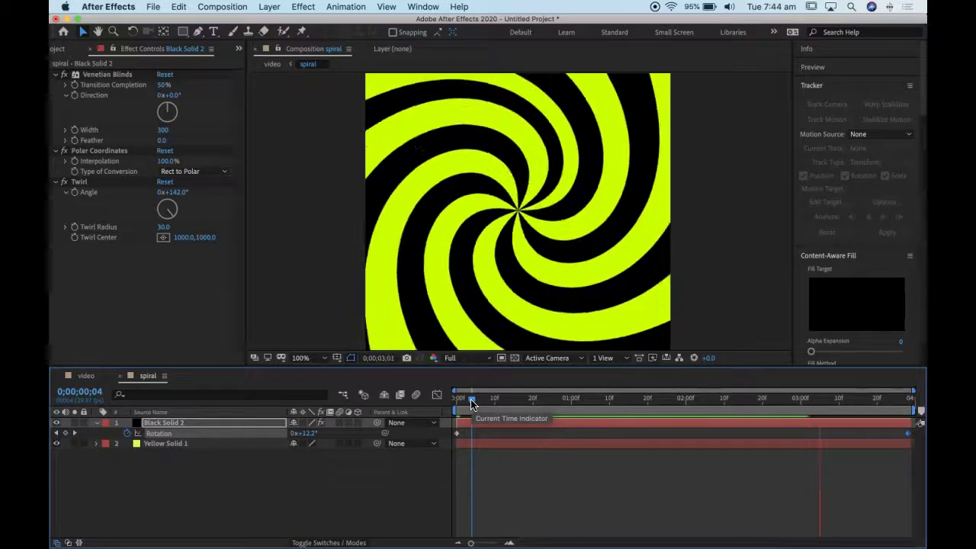
{"action": "key", "text": "space"}
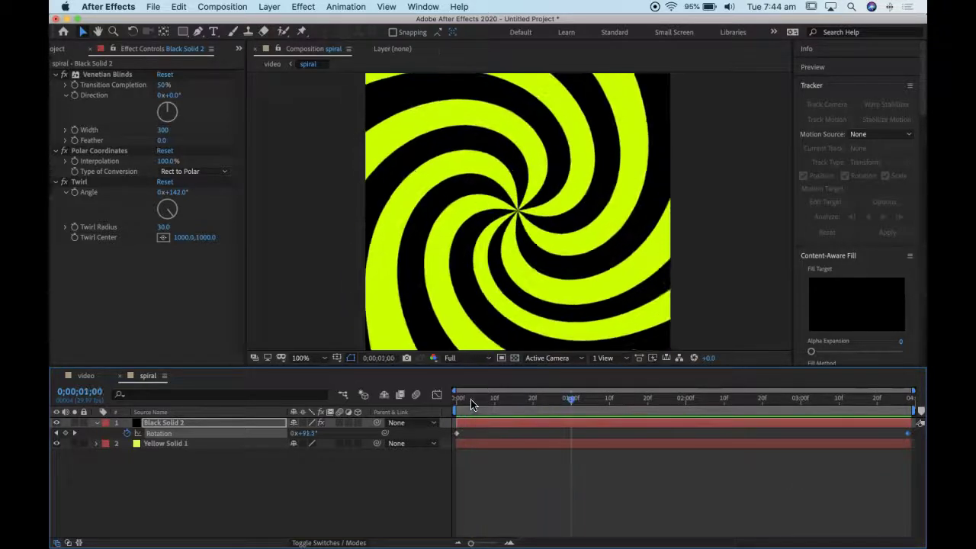
Step: Return to the video composition and play it from 0;00;04;01 to check the rotating spiral on the alley wall
{"action": "left_click", "coordinate": [86, 378]}
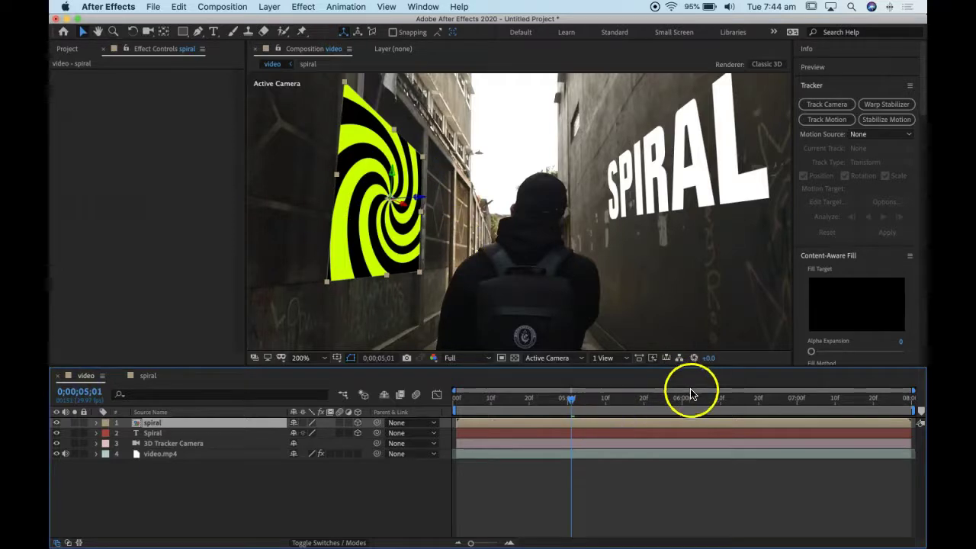
{"action": "left_click_drag", "start_coordinate": [571, 403], "coordinate": [383, 400]}
{"action": "key", "text": "space"}
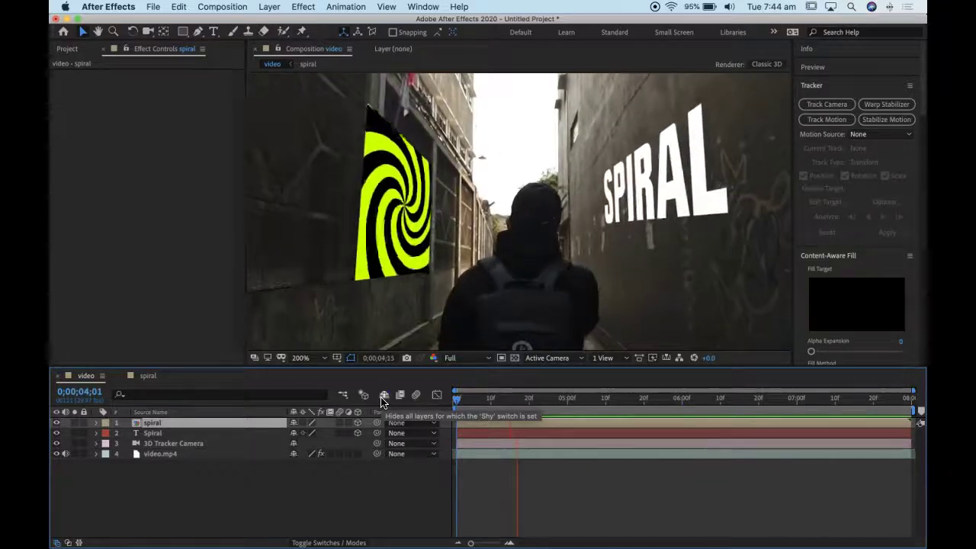
{"action": "key", "text": "space"}
Step: Move the spiral layer lower and farther along the wall by setting its Position to -358.3, 313.5, 1857.3
{"action": "left_click", "coordinate": [158, 424]}
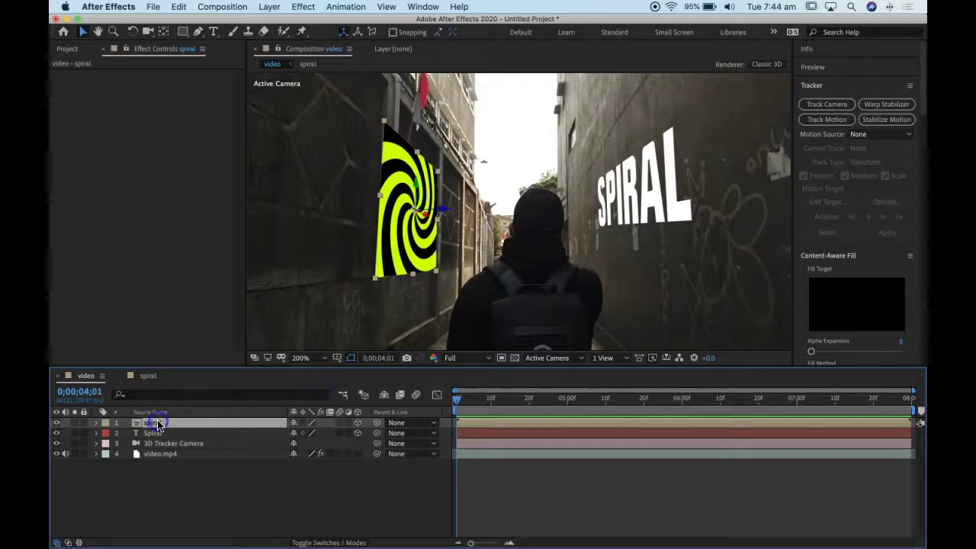
{"action": "key", "text": "p"}
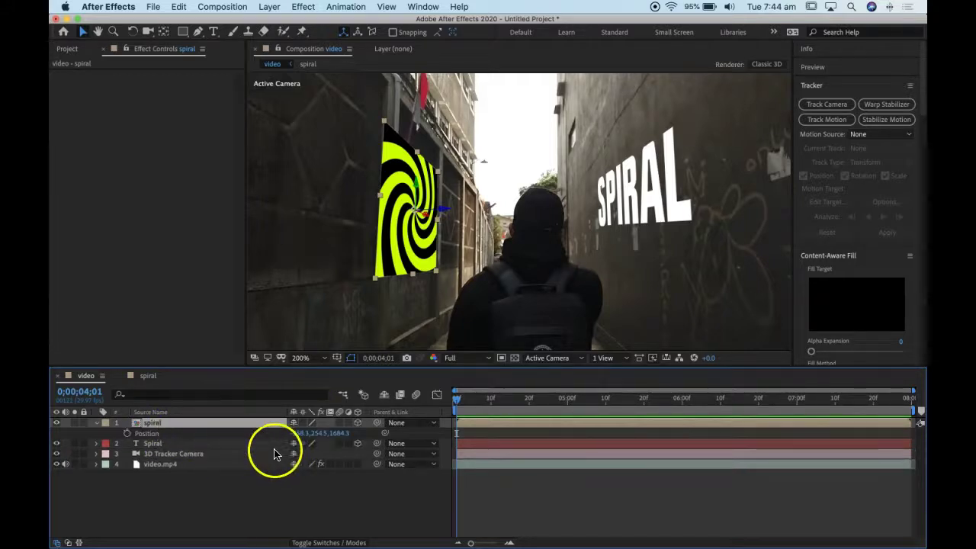
{"action": "left_click_drag", "start_coordinate": [313, 441], "coordinate": [456, 442]}
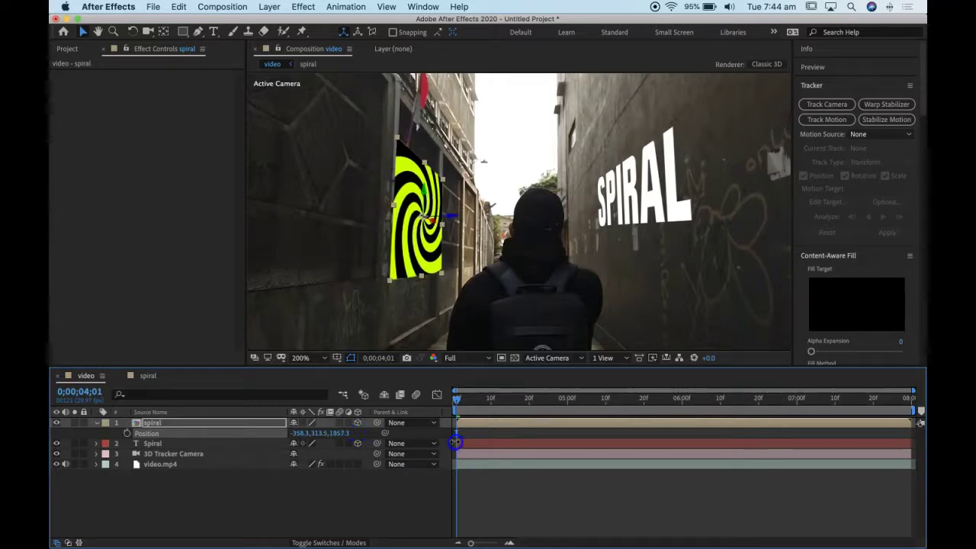
Step: Play back the video composition to check how the repositioned spiral and the wall text follow the footage
{"action": "left_click", "coordinate": [555, 409]}
{"action": "key", "text": "space"}
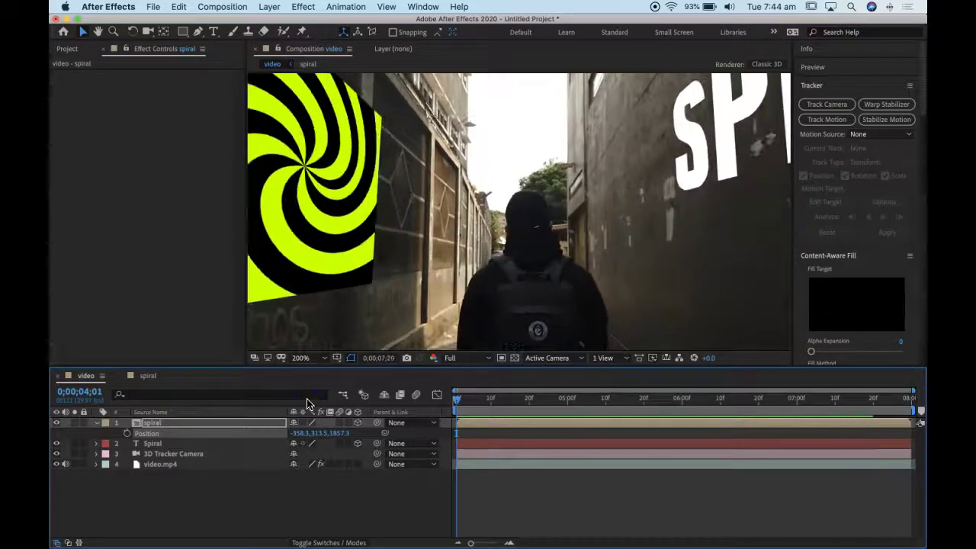
{"action": "key", "text": "space"}
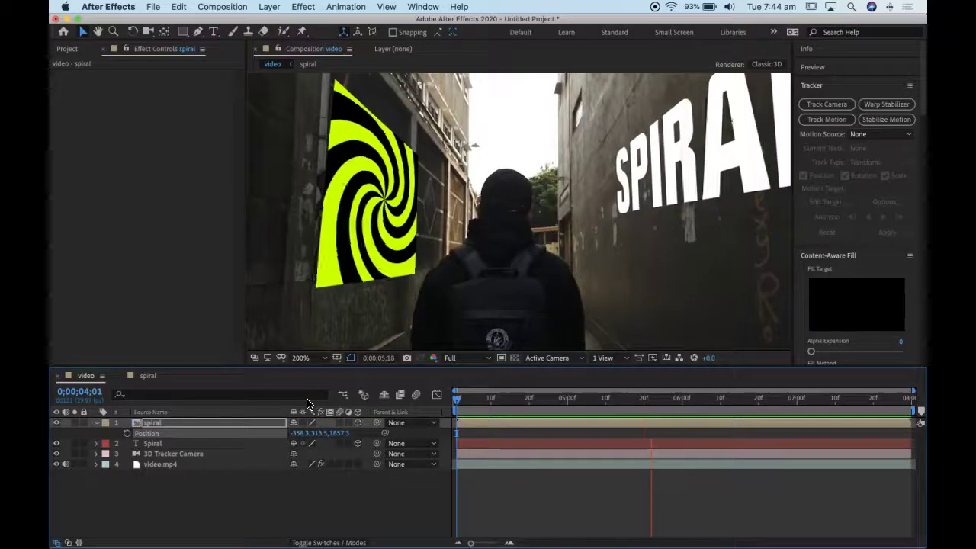
{"action": "key", "text": "space"}
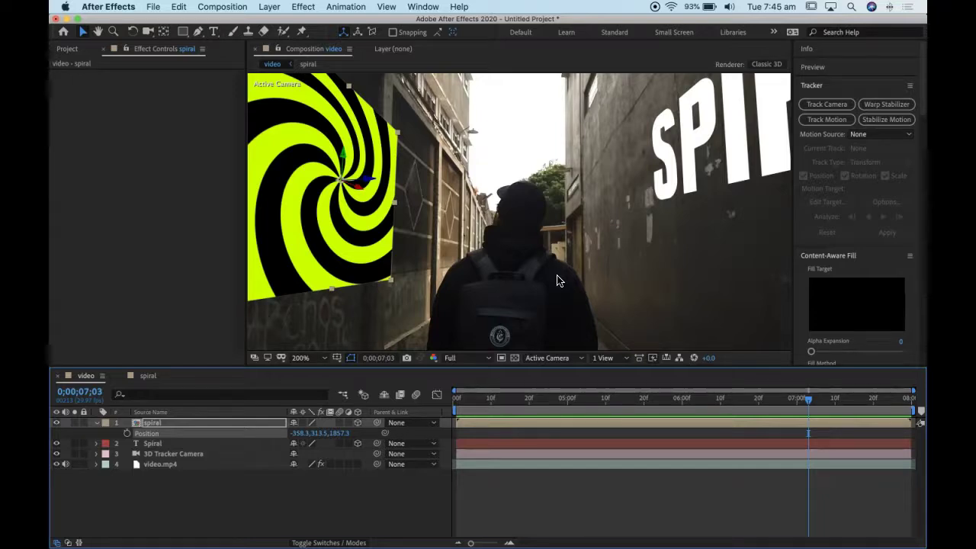
{"action": "left_click", "coordinate": [77, 526]}
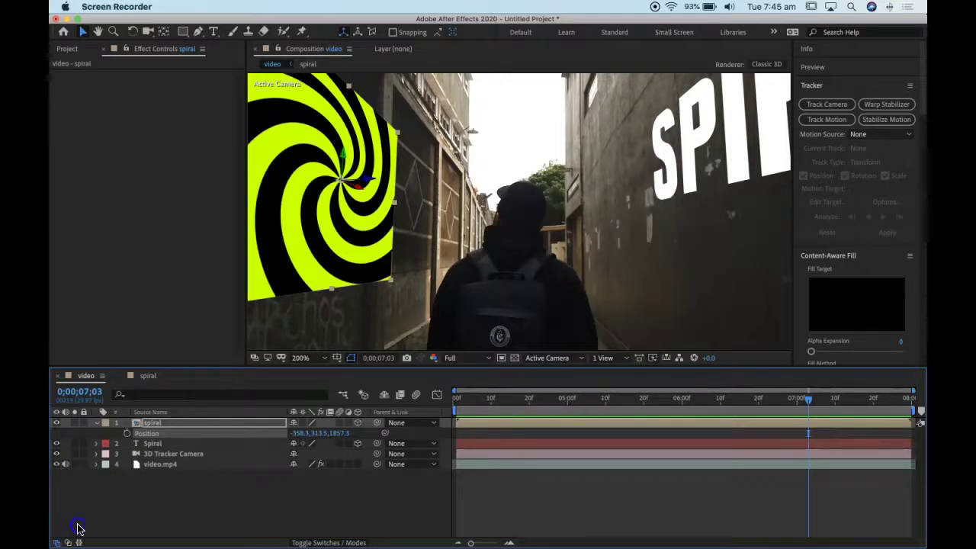